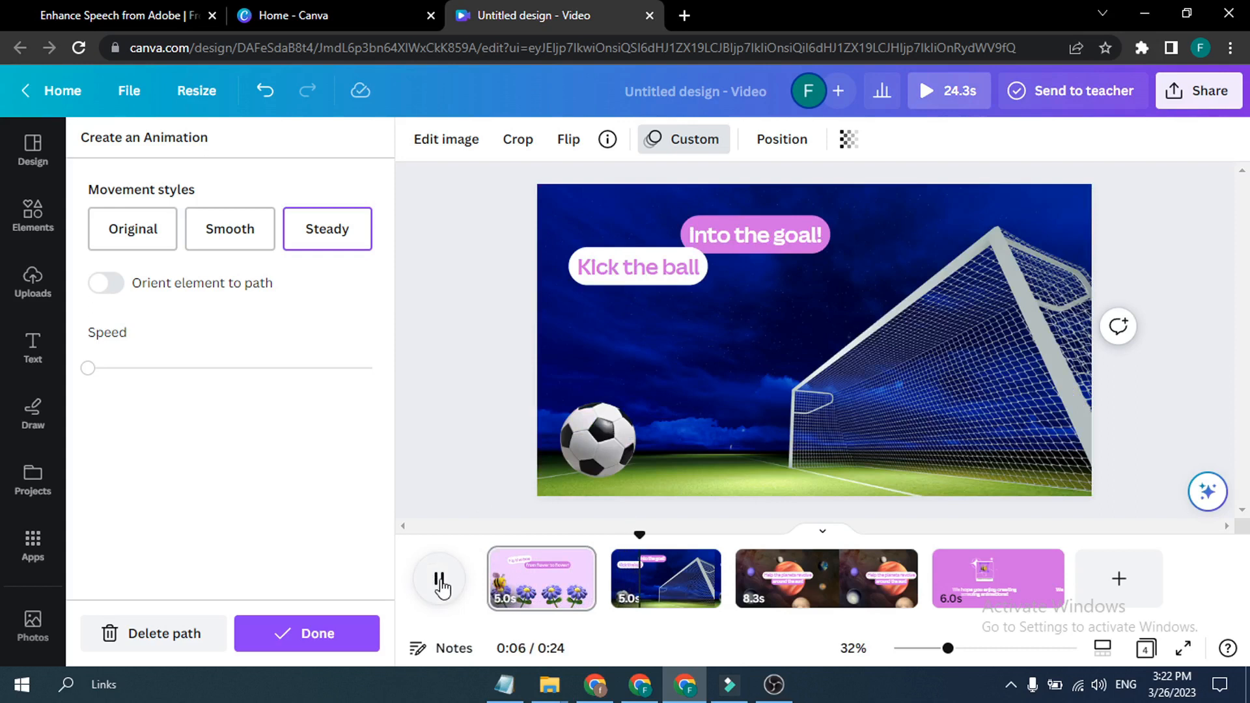
- Switch to the Canva home page and try out the Create an Animation feature in a new video design
left_click(335, 8)
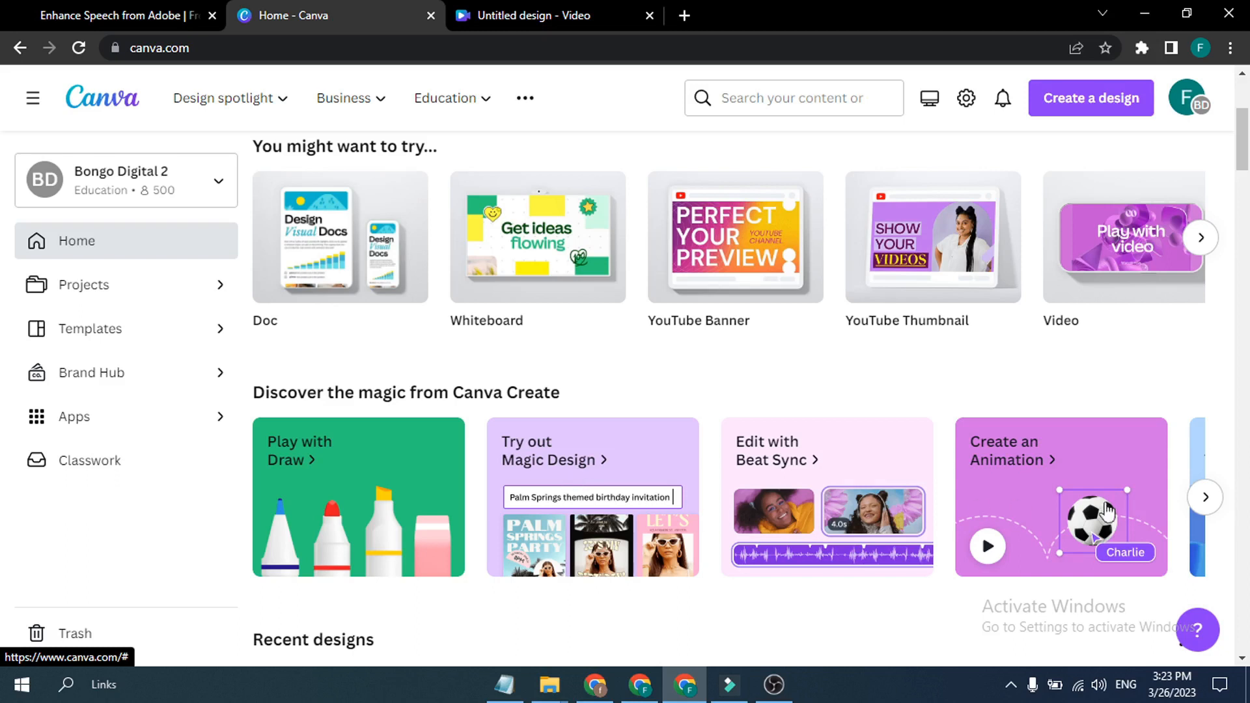
left_click(1205, 500)
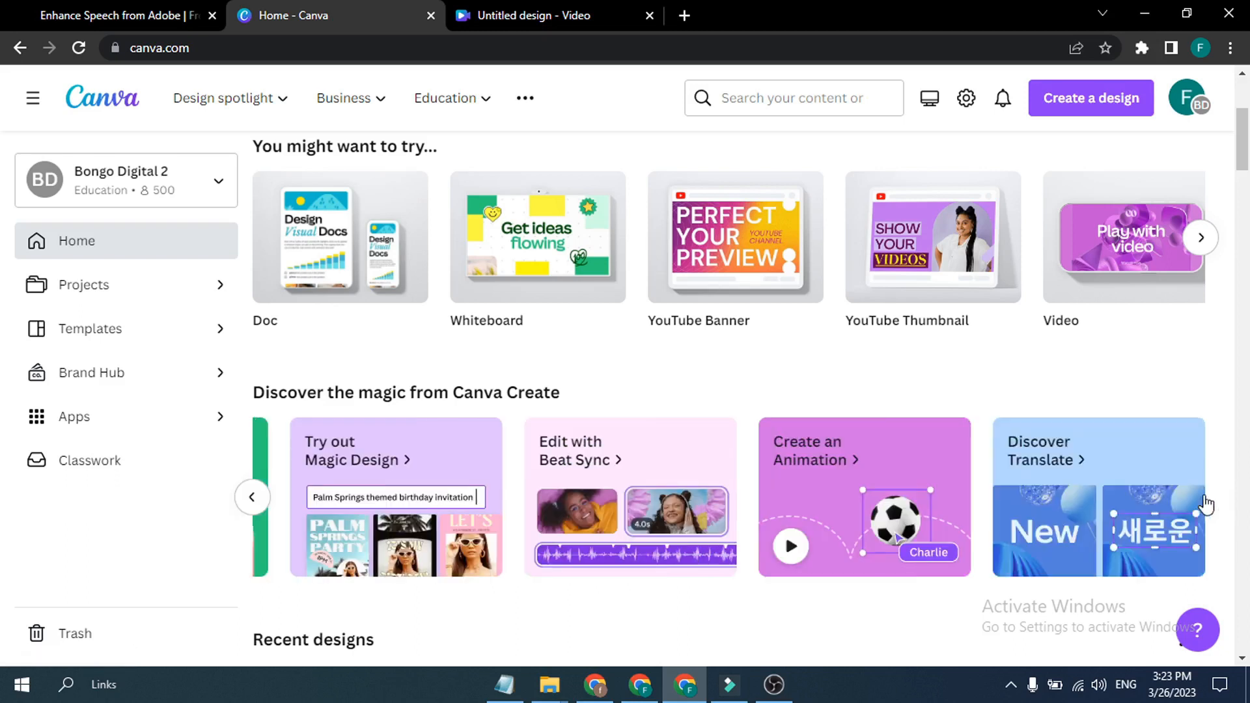
left_click(842, 497)
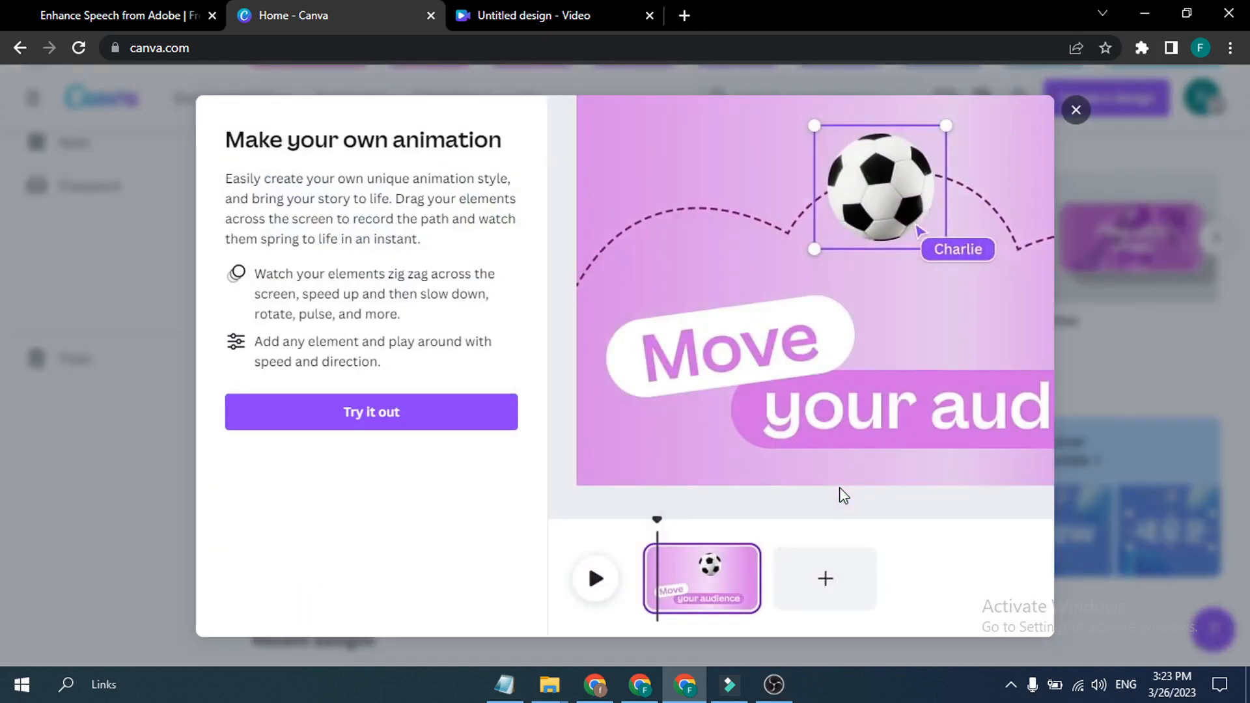
left_click(399, 414)
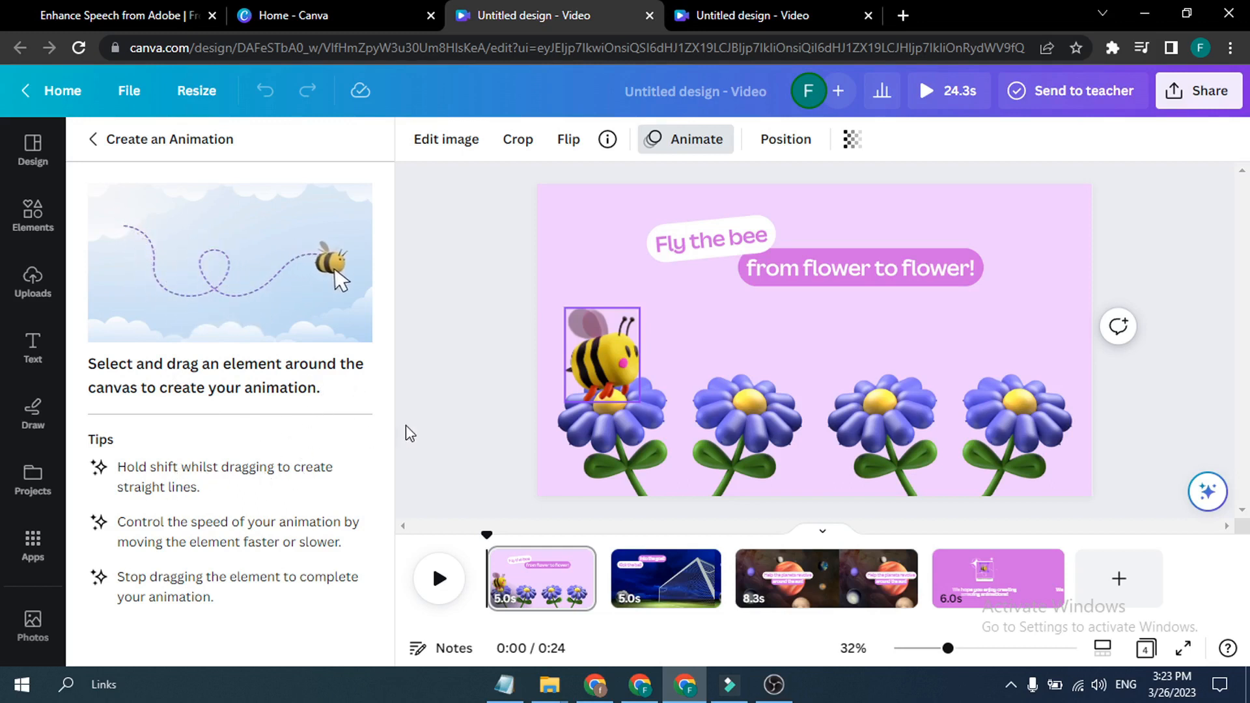
- Create a custom animation for the bee on the first page by recording a winding path from the first flower to the last
left_click(710, 355)
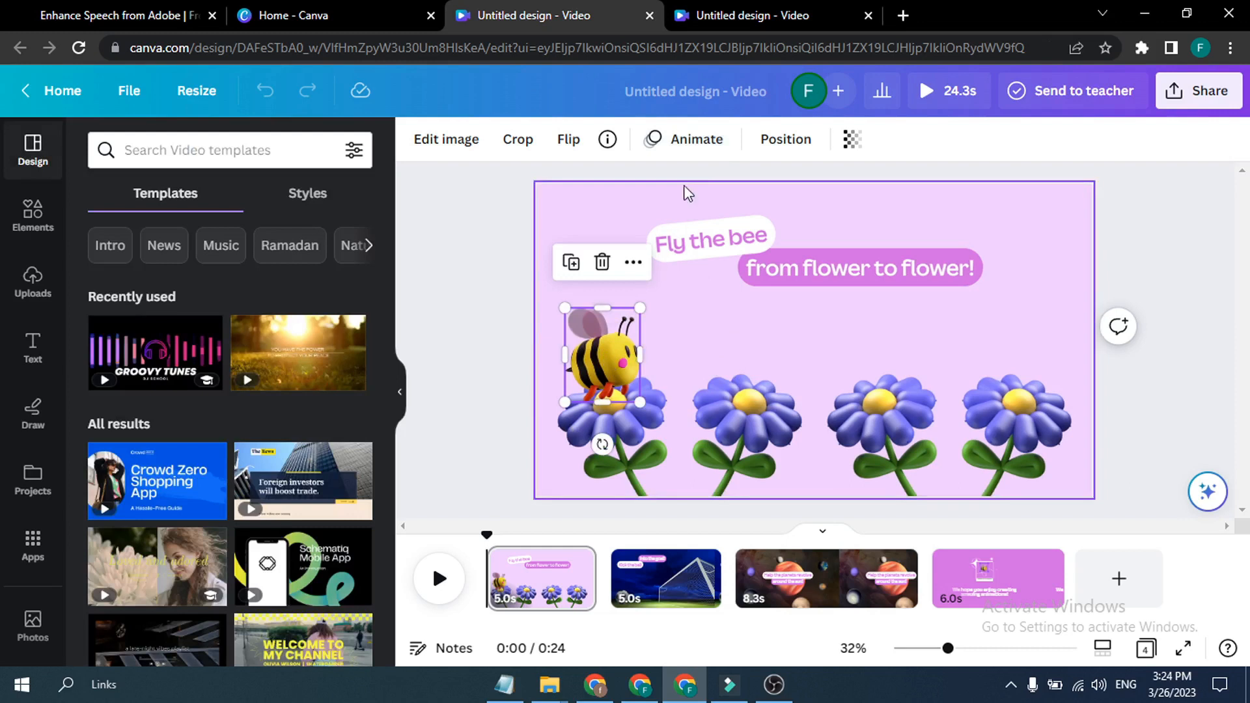
left_click(694, 149)
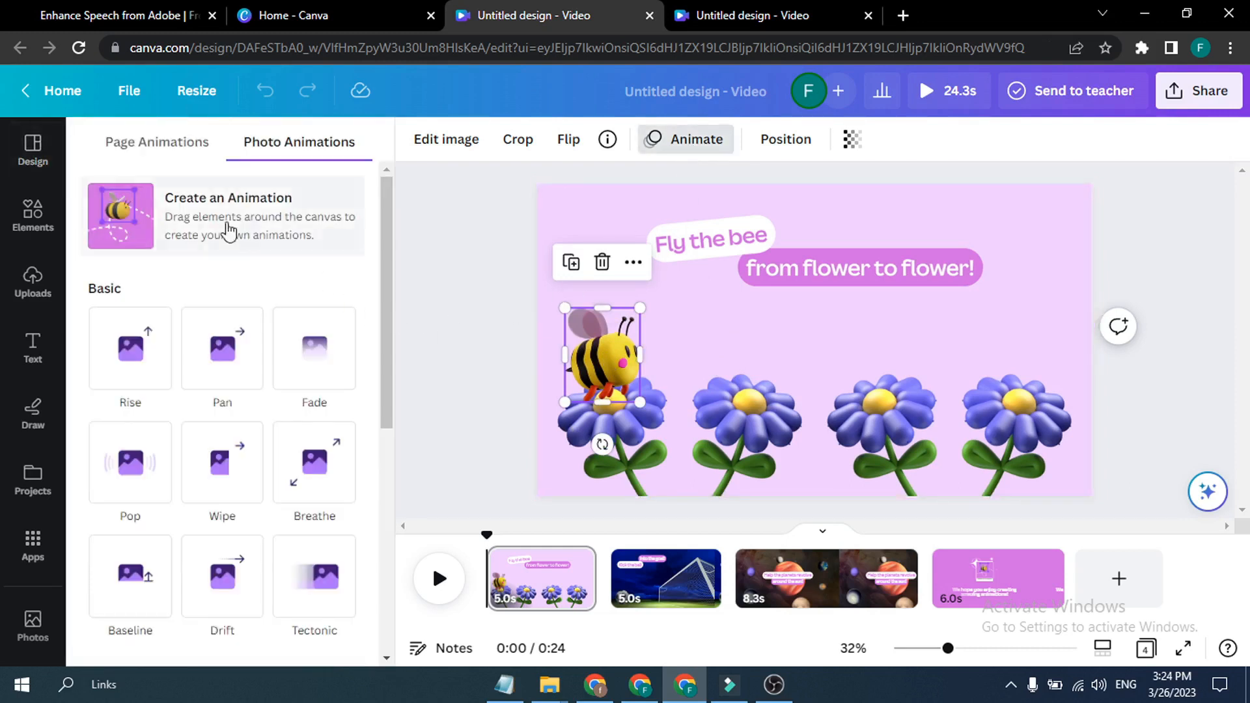
left_click(228, 215)
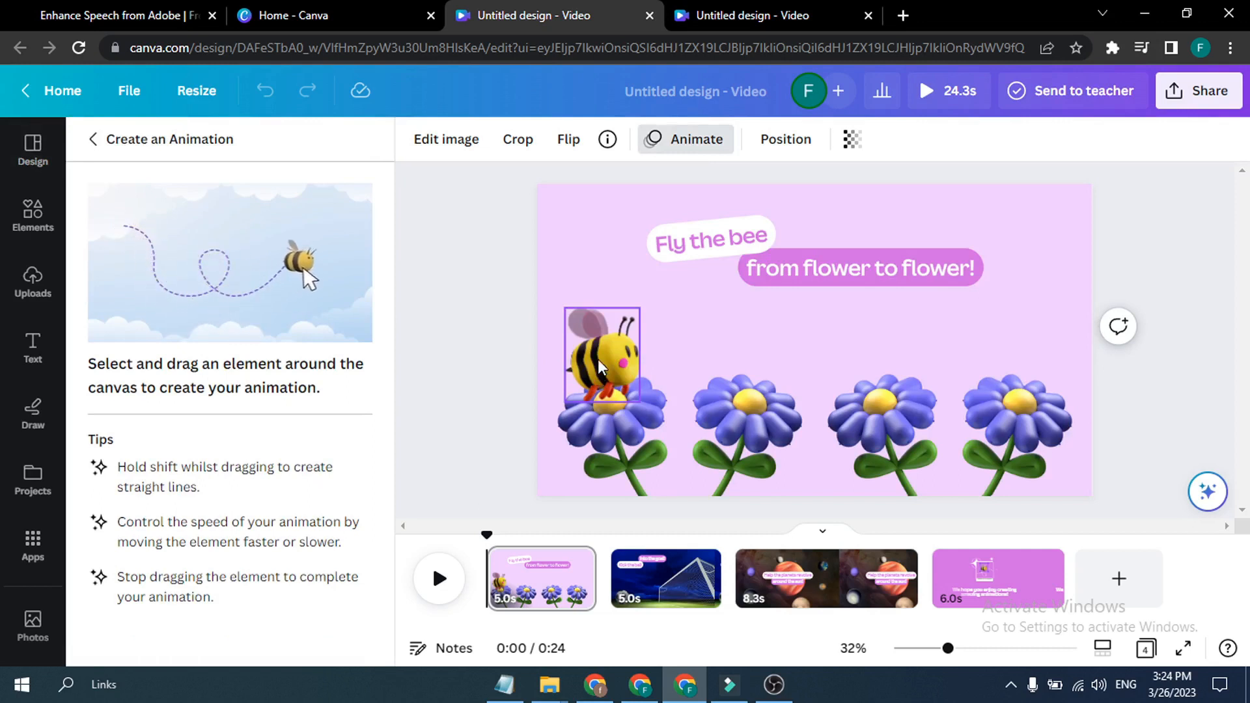
mouse_move(597, 358)
left_mouse_down()
mouse_move(656, 300)
mouse_move(729, 296)
mouse_move(743, 326)
mouse_move(909, 251)
mouse_move(873, 325)
left_mouse_up()
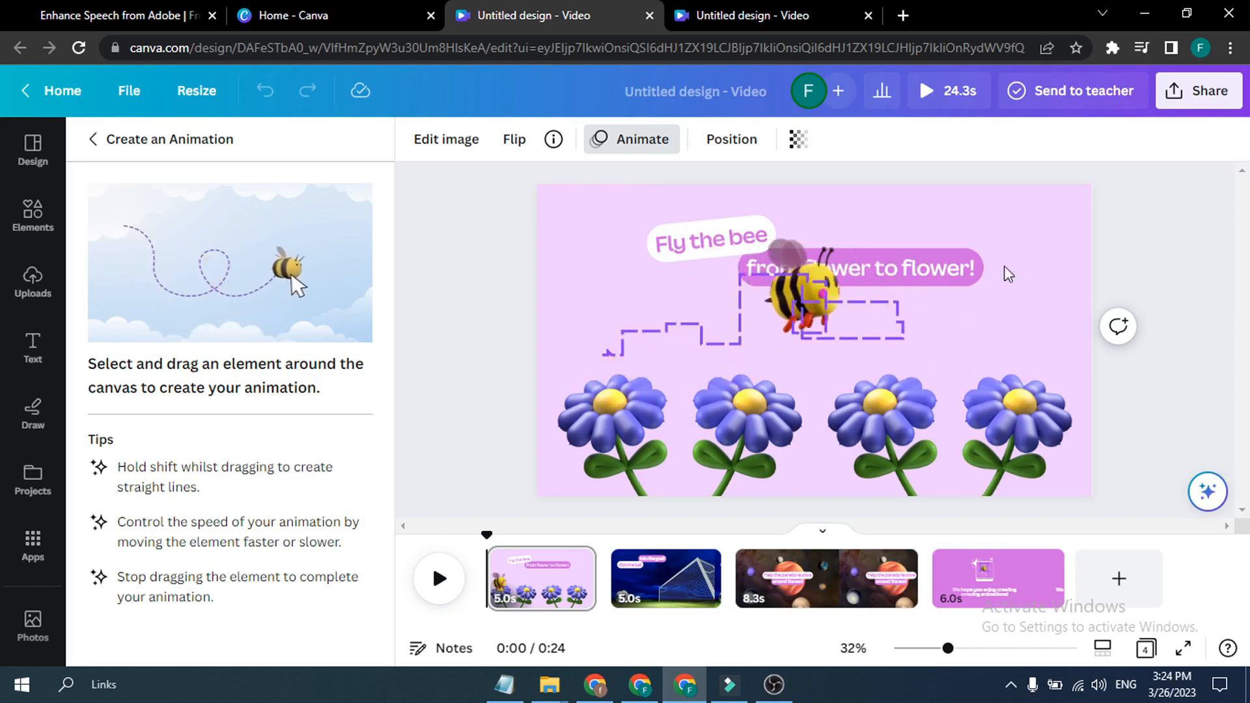
- Play the video to preview the bee's animation, stop on the second page and return to the start of the first page
left_click(439, 578)
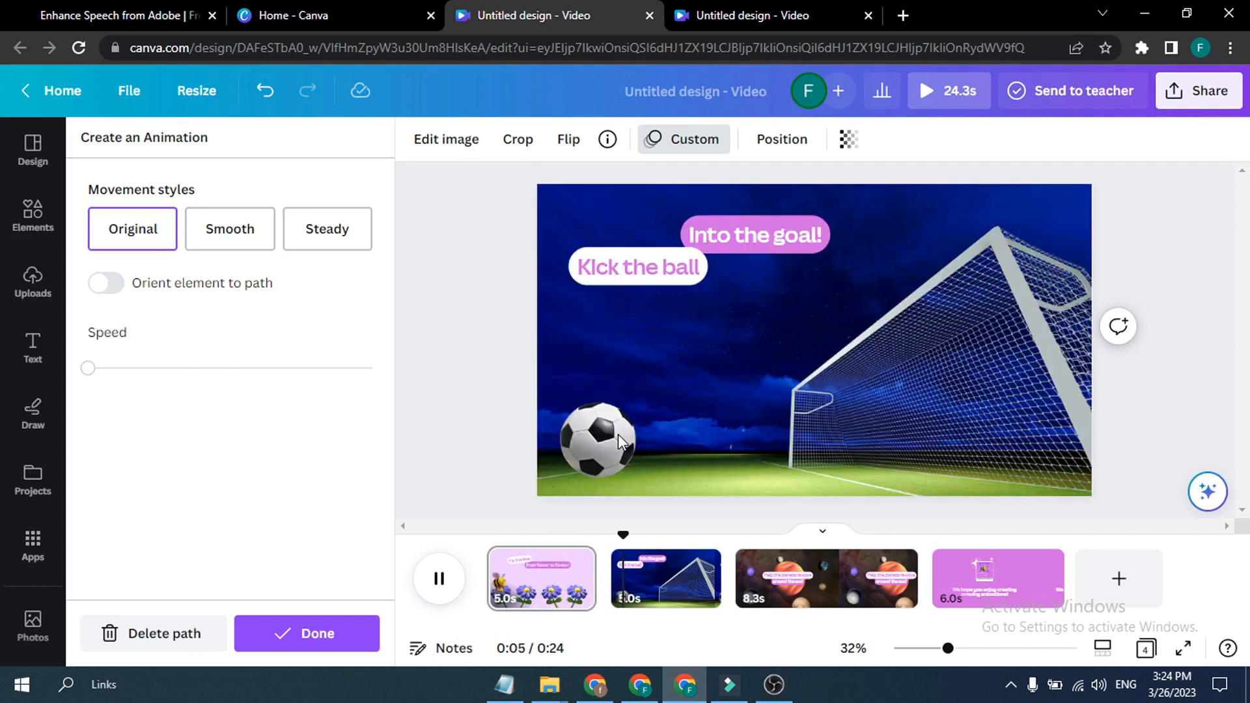
left_click(437, 579)
left_click(621, 569)
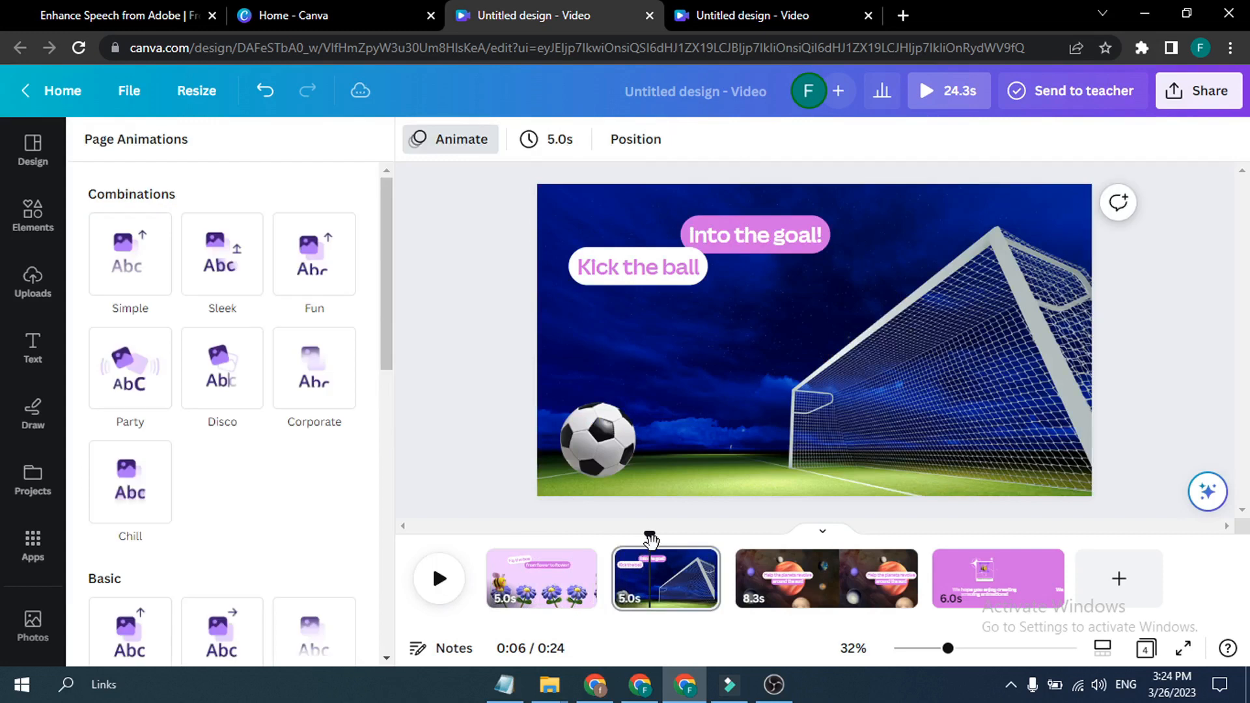
left_click(490, 541)
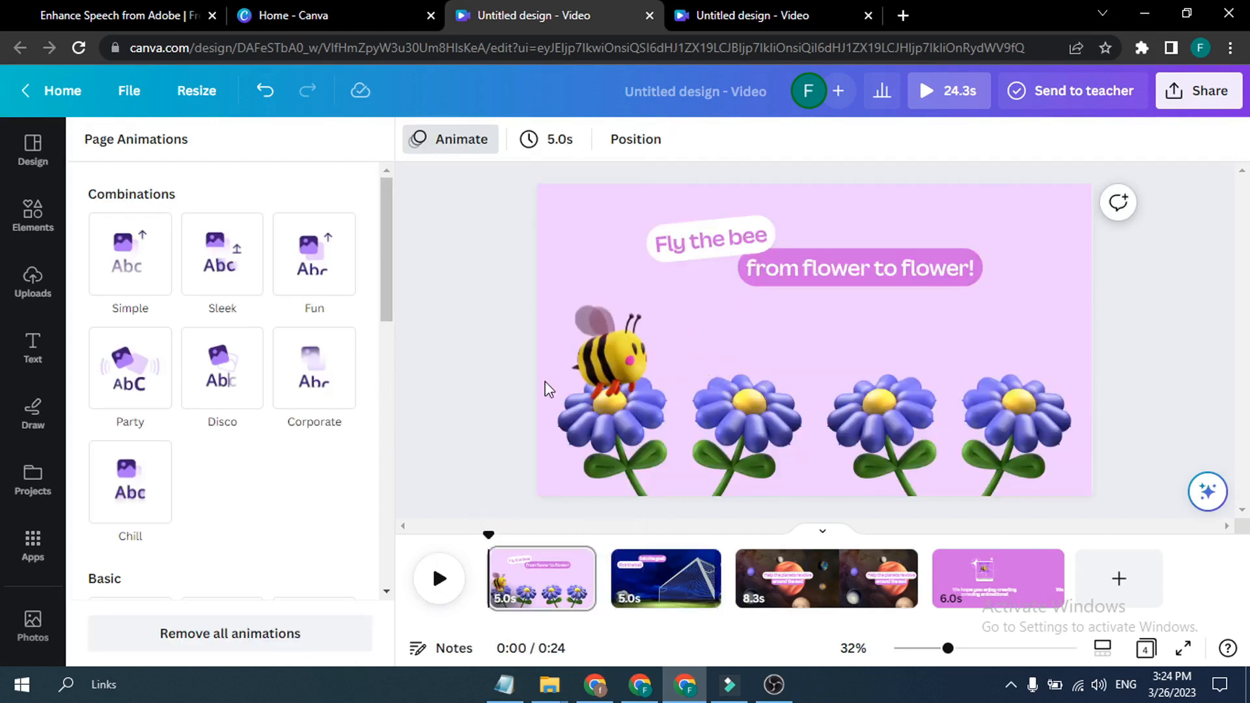
- Set the movement style of the bee's custom animation to Smooth and finish editing the animation
left_click(622, 377)
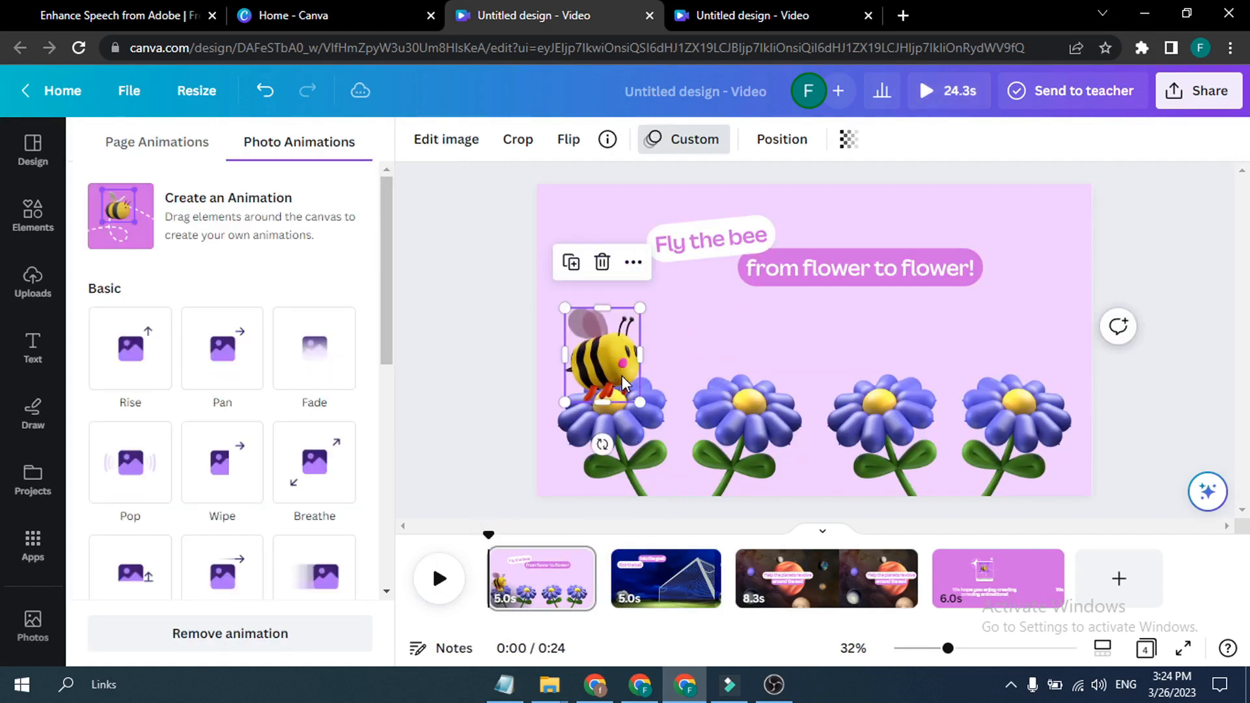
left_click(665, 144)
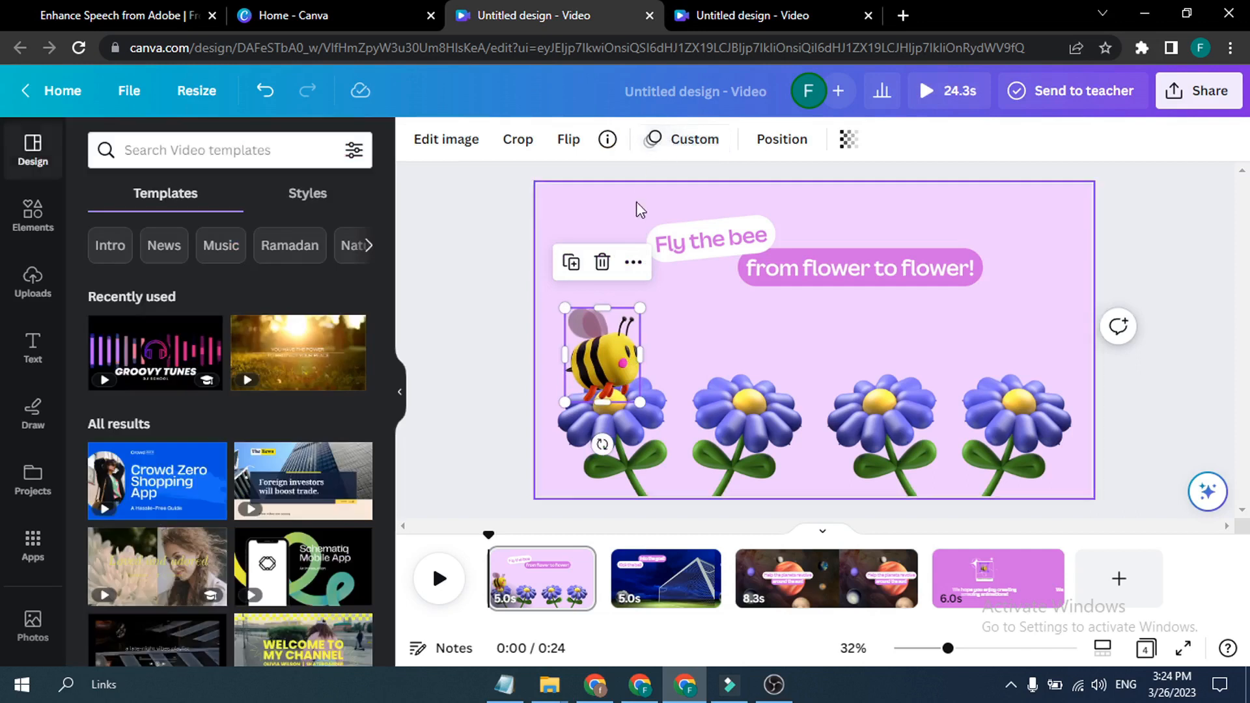
left_click(697, 148)
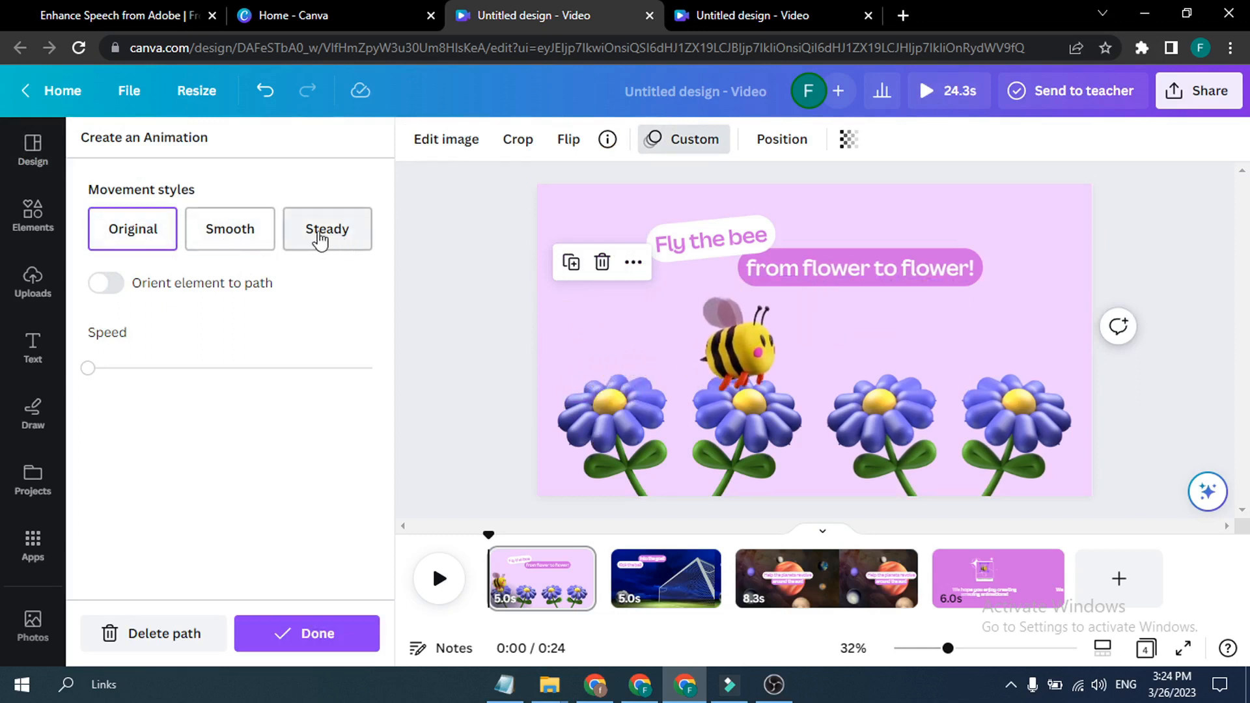
left_click(244, 244)
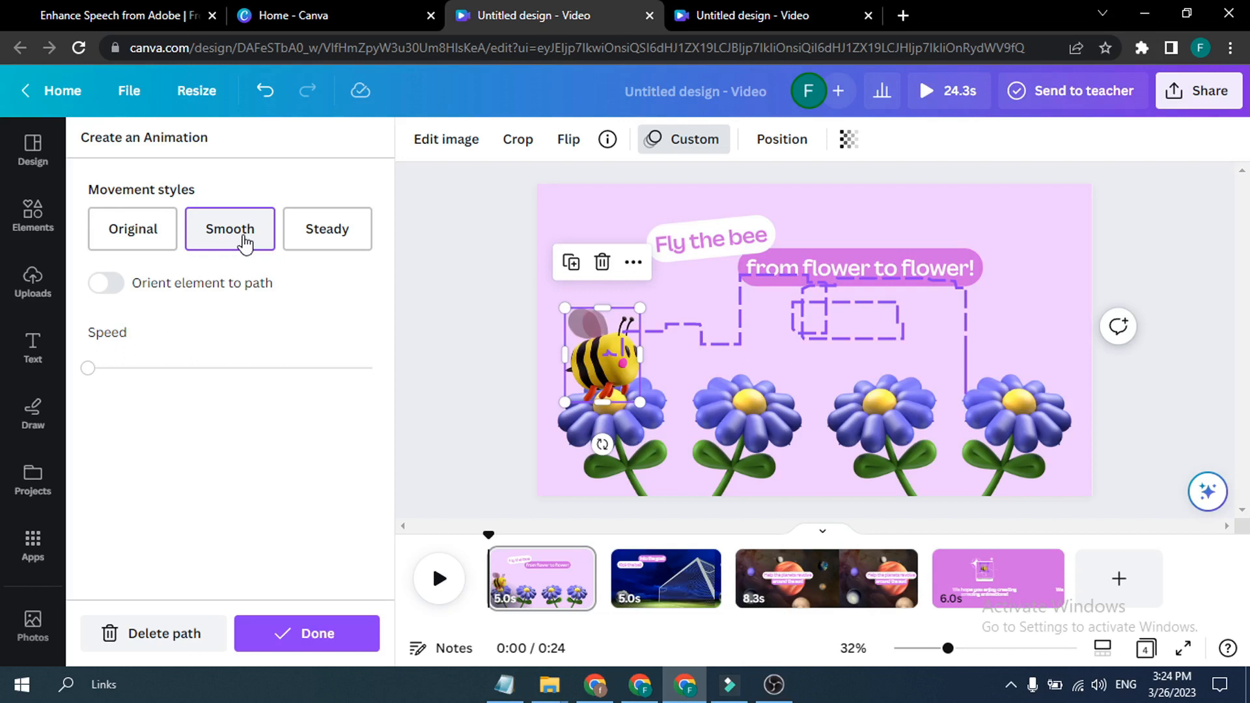
left_click(315, 635)
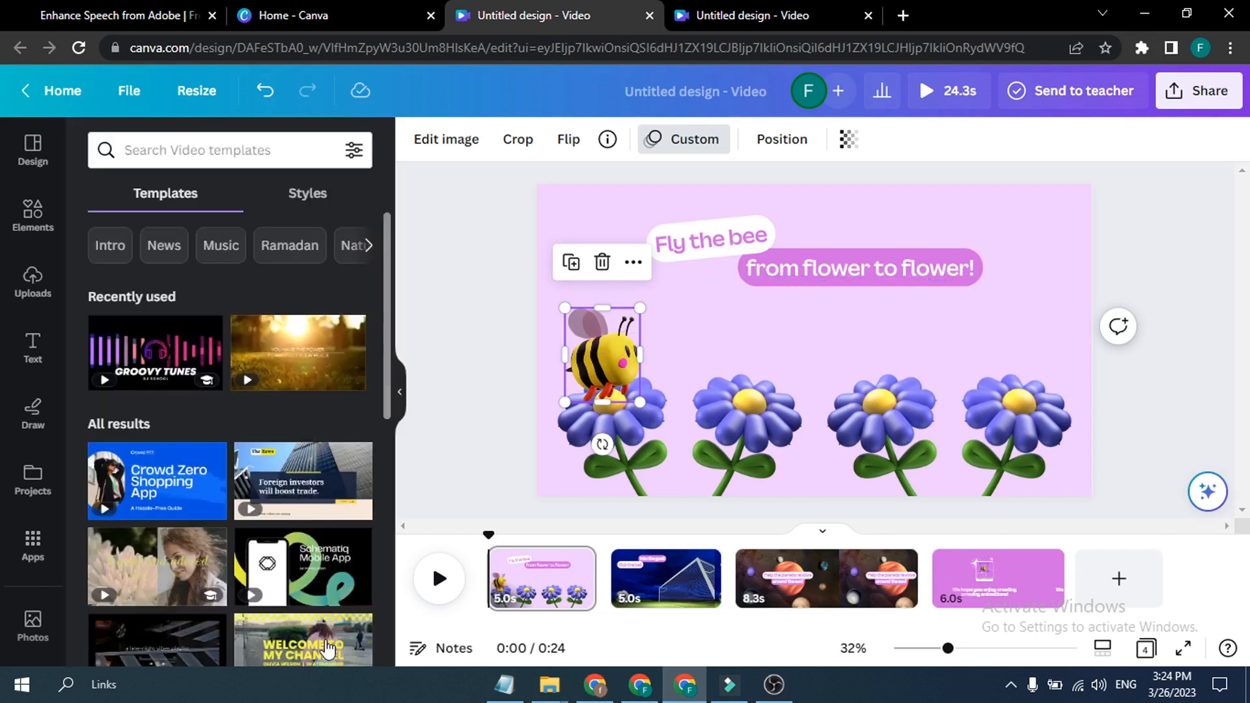
- Preview the bee's Smooth movement on the first page and return the playhead to the beginning
left_click(441, 583)
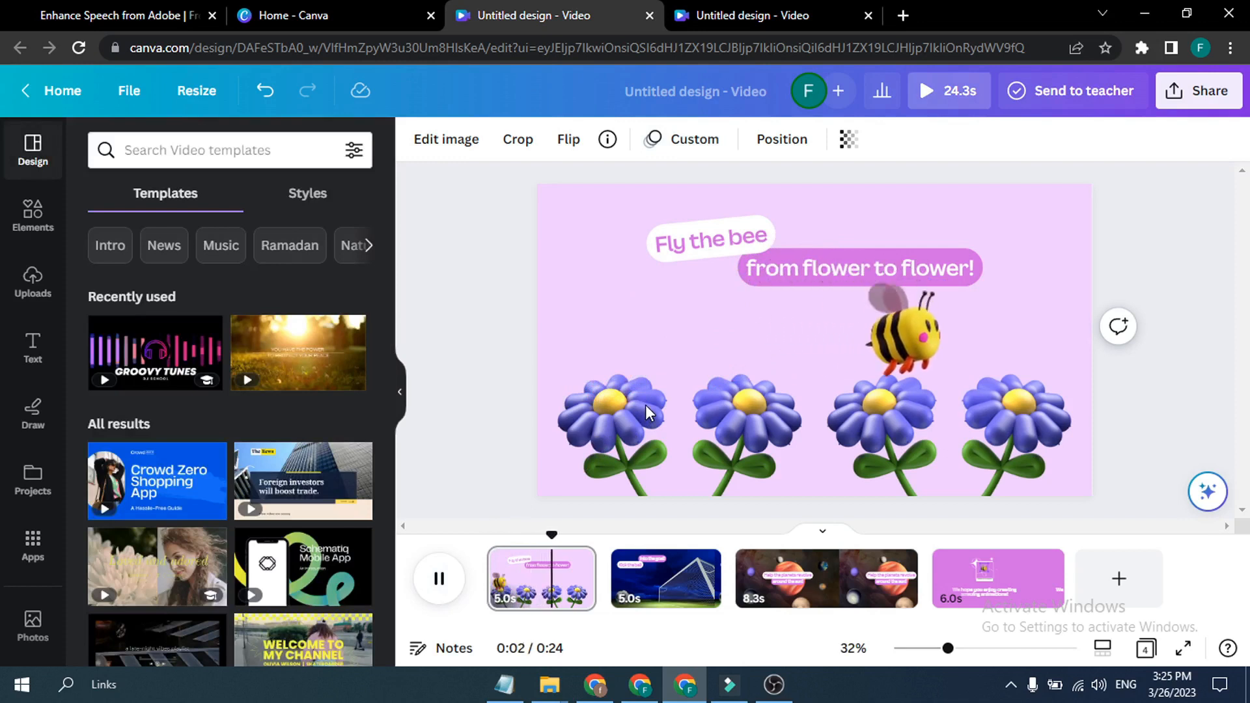
left_click(440, 579)
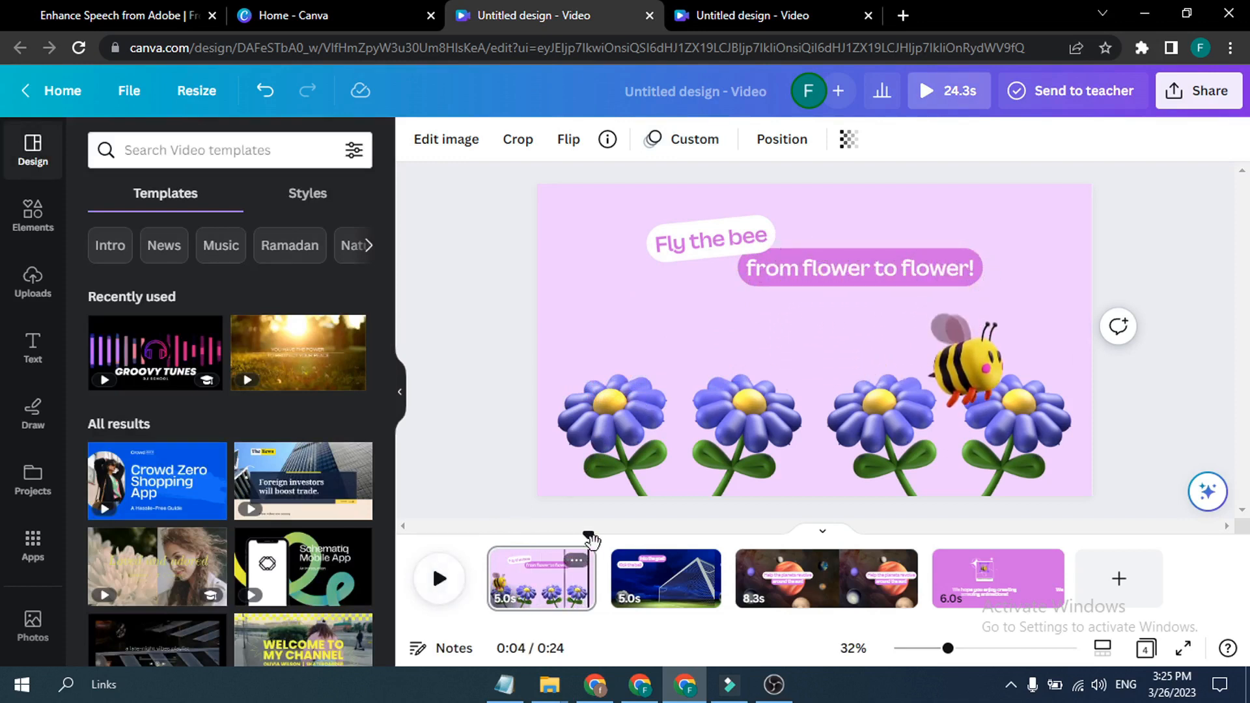
left_click_drag(589, 535, 476, 531)
- Compare the Steady and Original movement styles on the bee's custom animation and set it to Steady
left_click(584, 410)
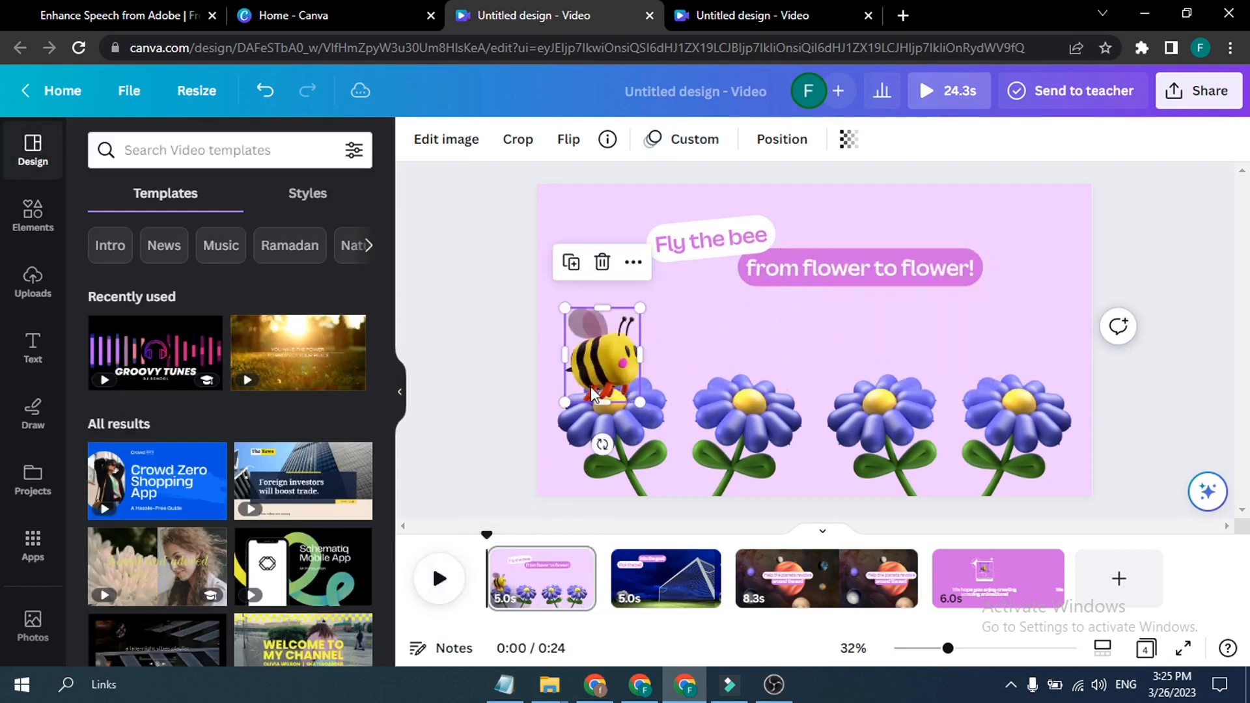
left_click(693, 139)
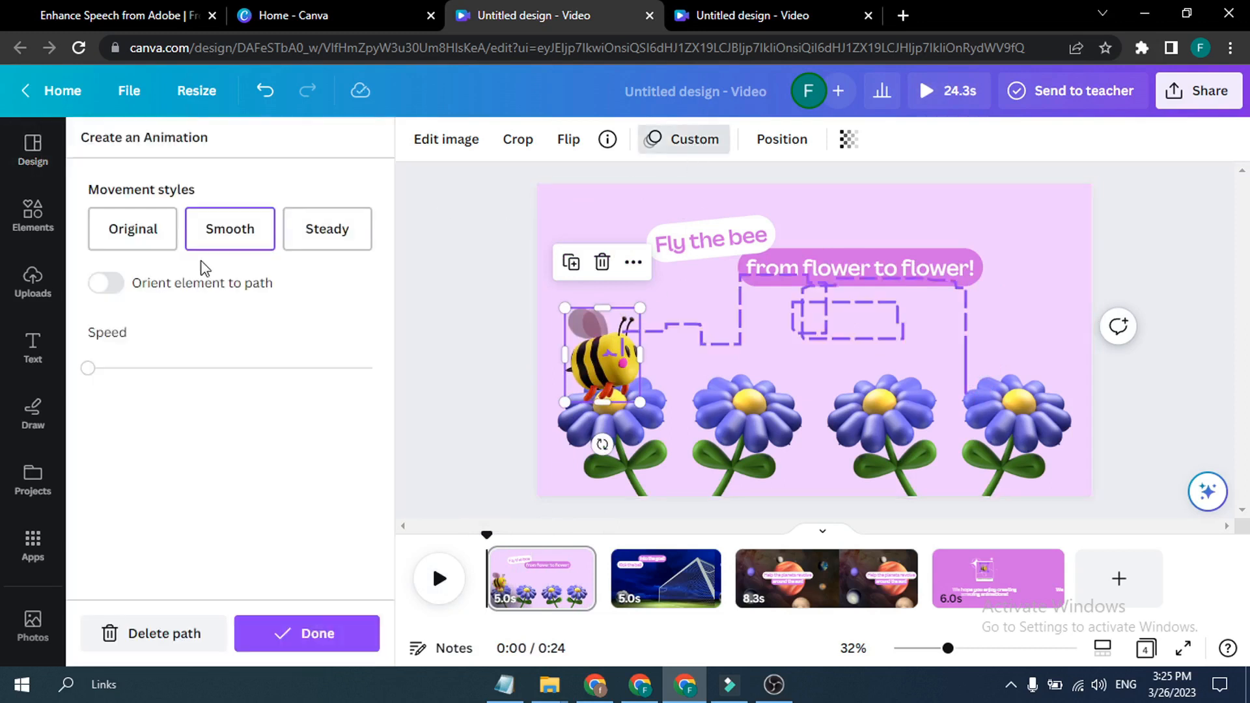
left_click(338, 240)
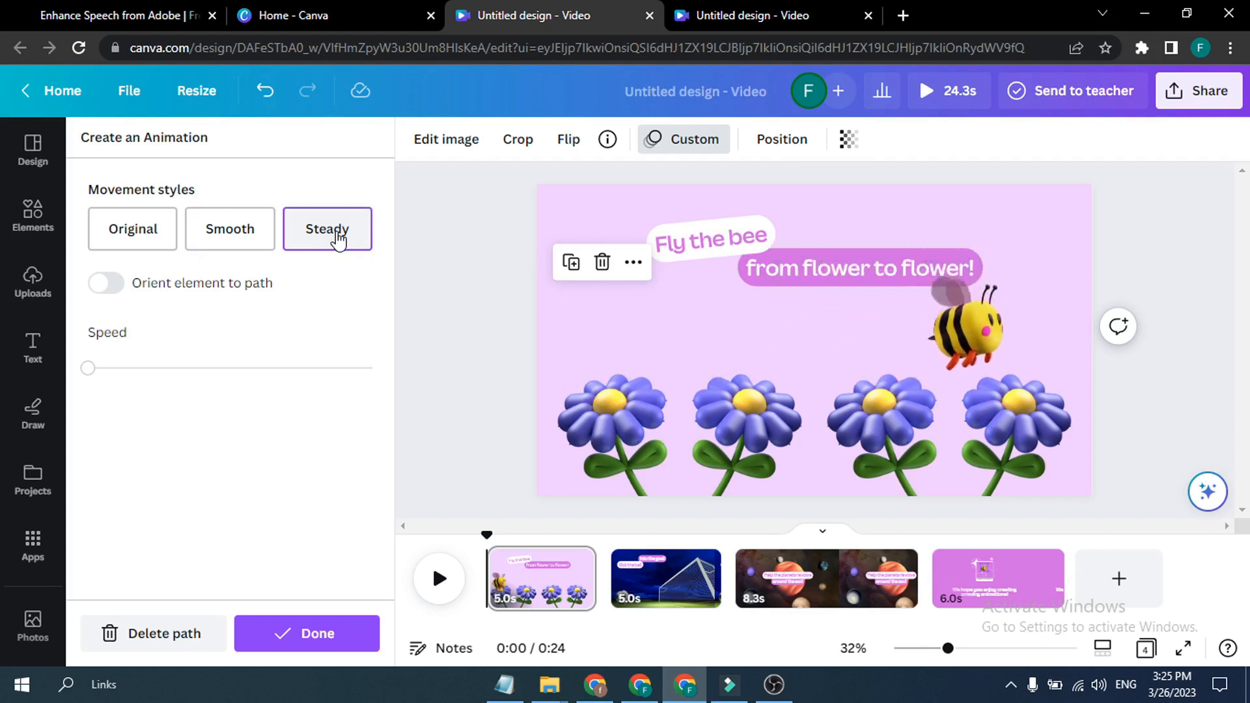
left_click(157, 237)
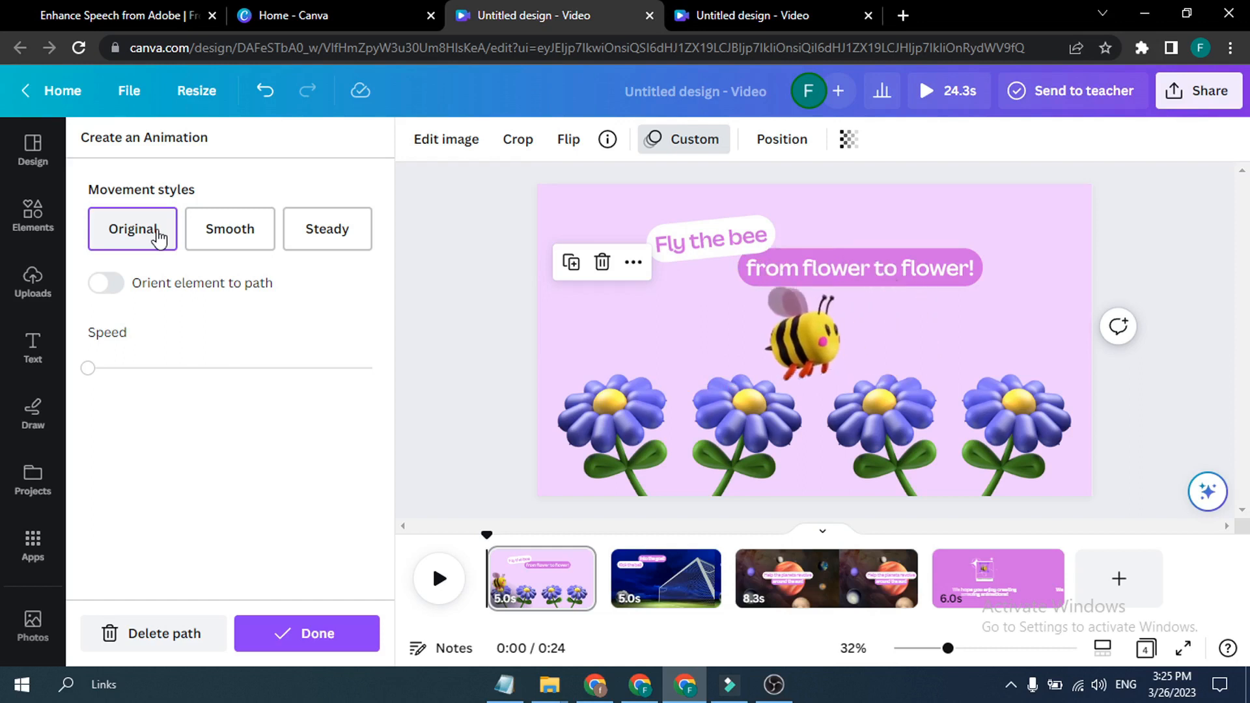
left_click(321, 236)
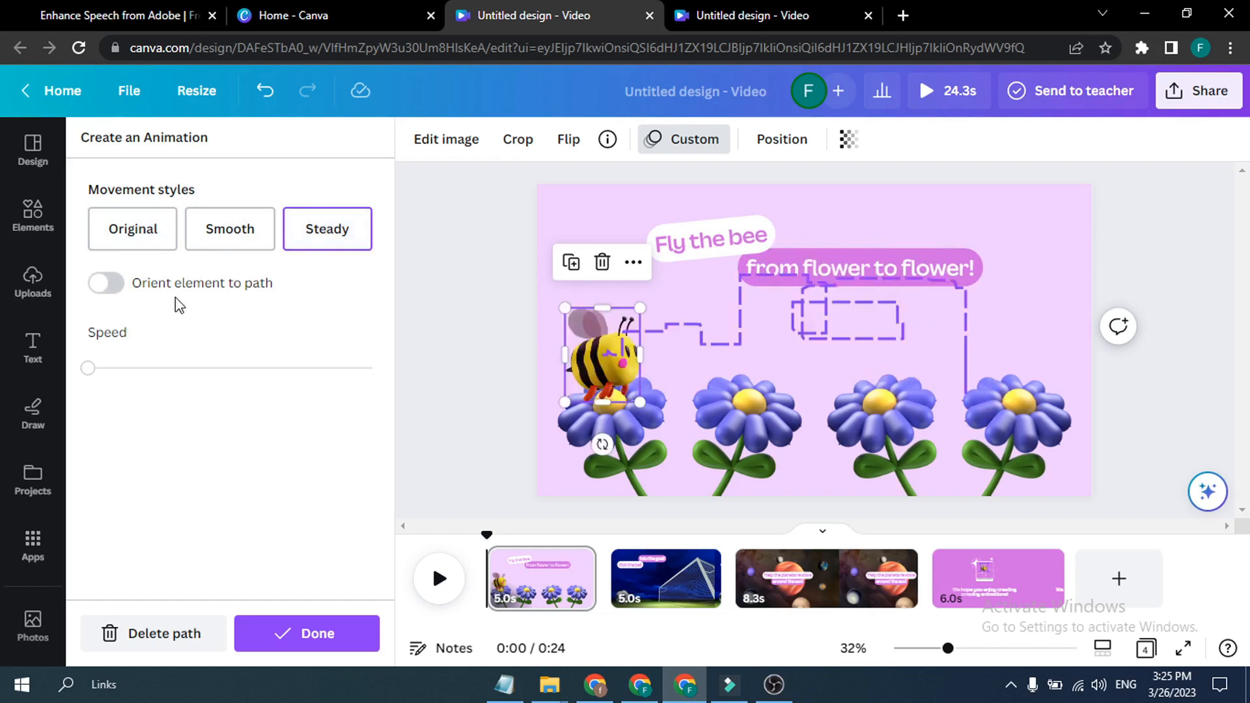
- Try orienting the bee to its path and raising the animation speed, restoring the option to off and the speed to its minimum
left_click(114, 287)
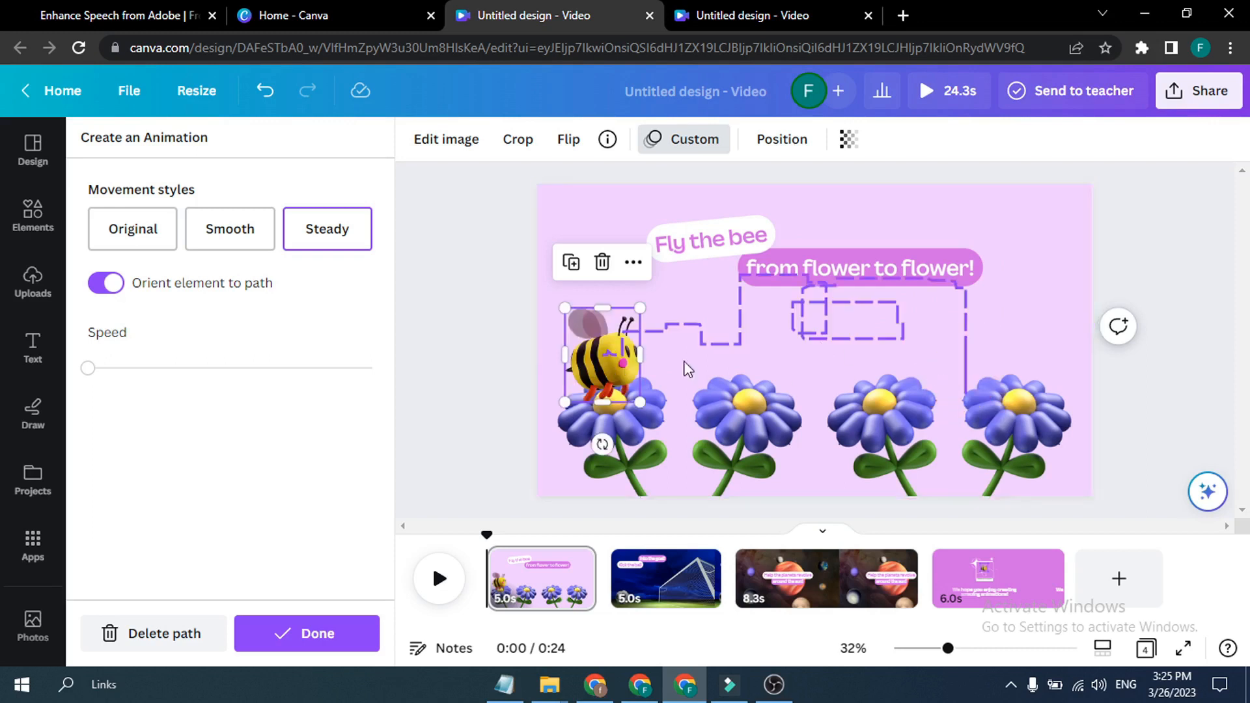
left_click(109, 292)
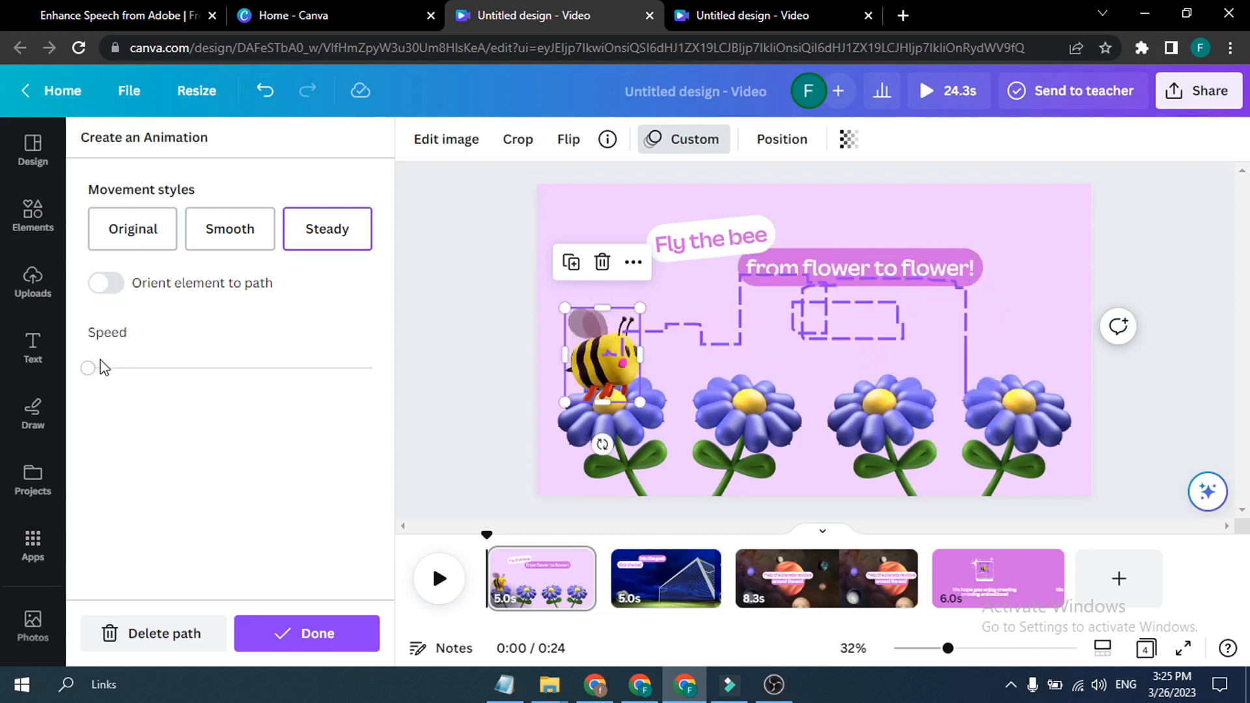
left_click_drag(169, 370, 217, 370)
left_click_drag(204, 371, 391, 400)
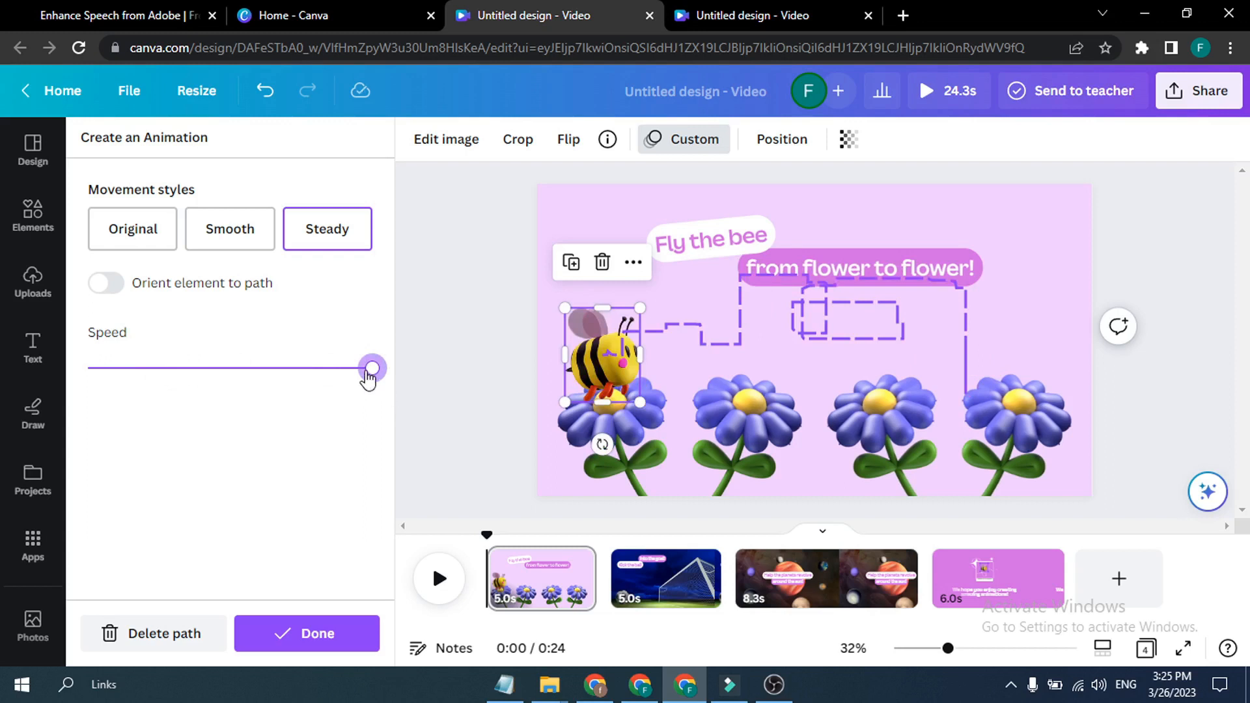
left_click_drag(354, 373, 220, 374)
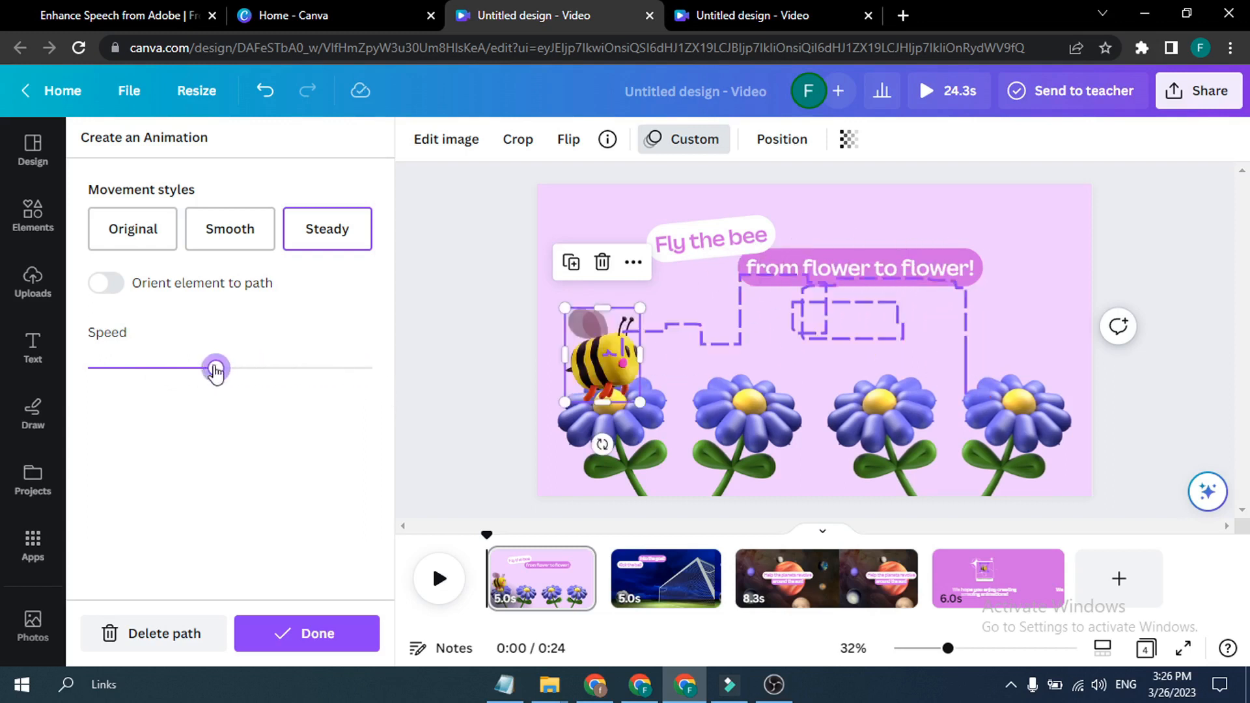
left_click_drag(118, 373, 87, 369)
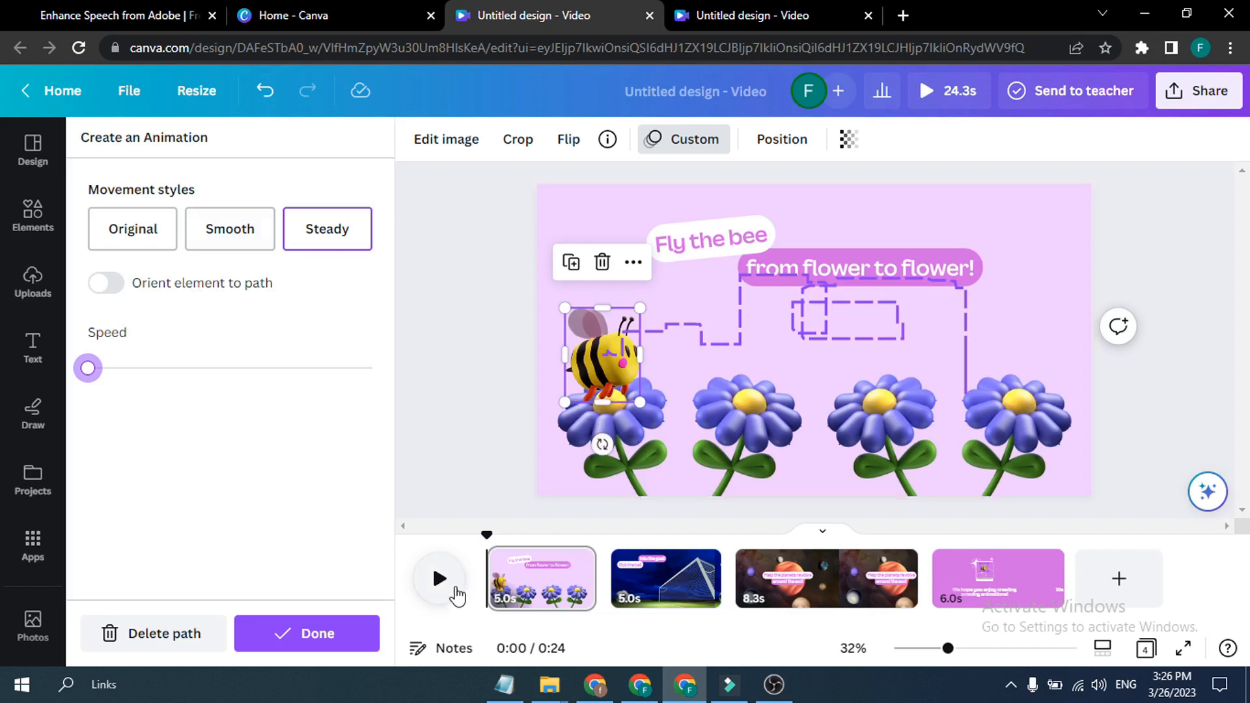
- Open the photo animation options for the soccer ball on the second page and browse the available presets
left_click_drag(490, 533, 628, 573)
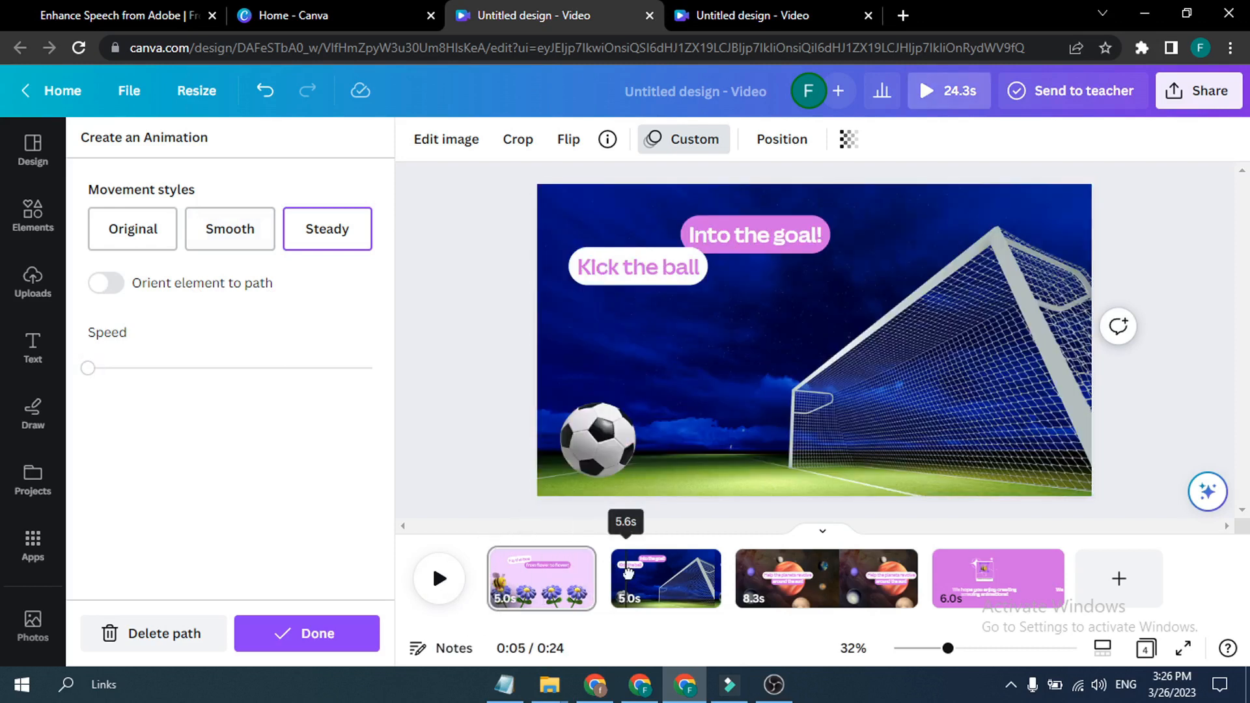
left_click(628, 573)
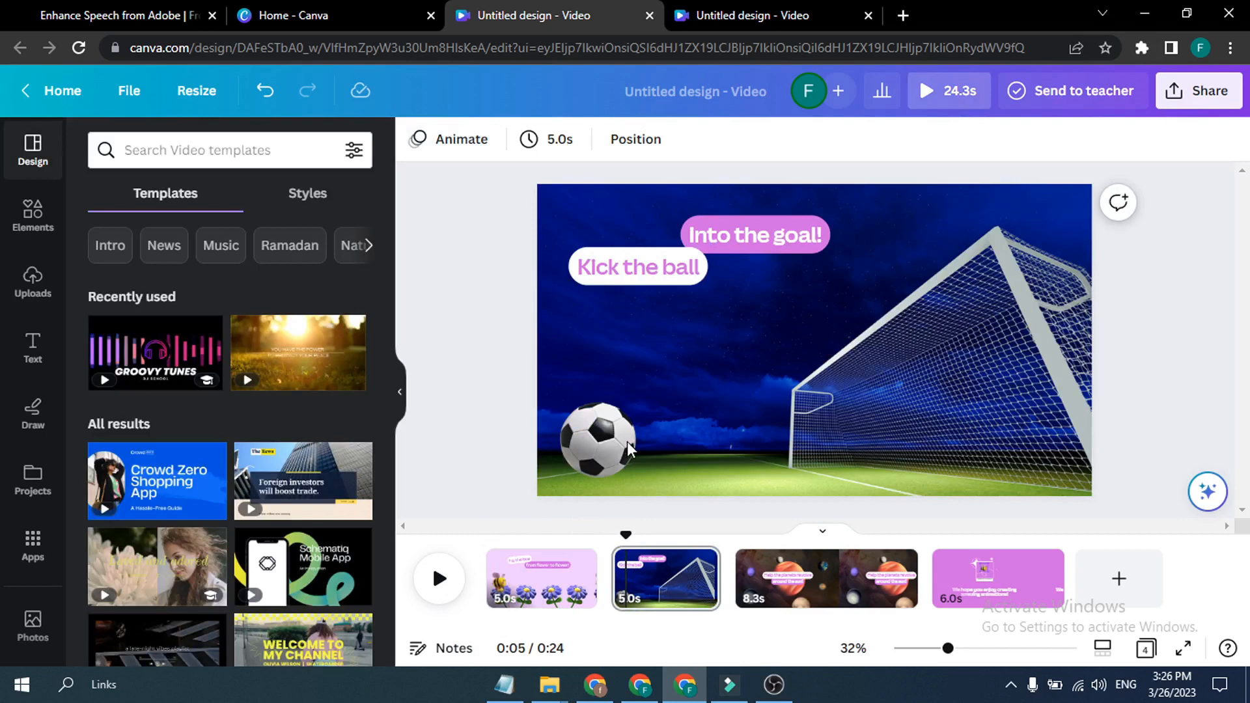
left_click(619, 437)
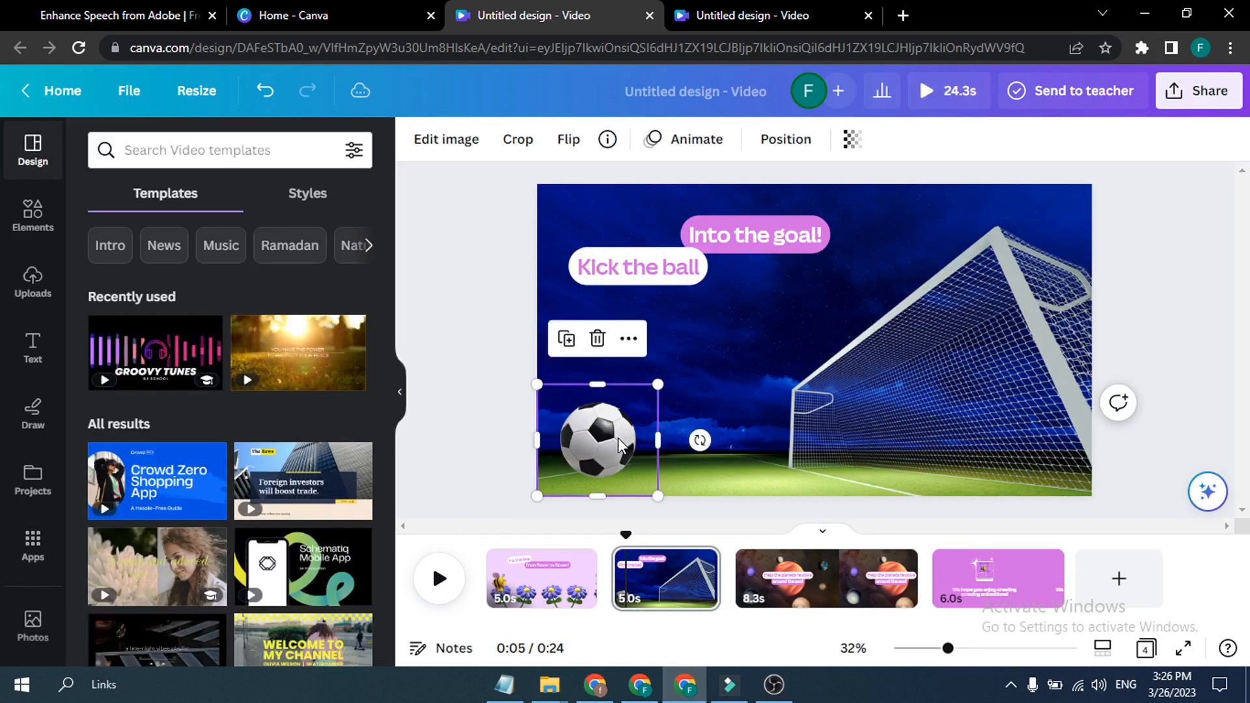
left_click(681, 153)
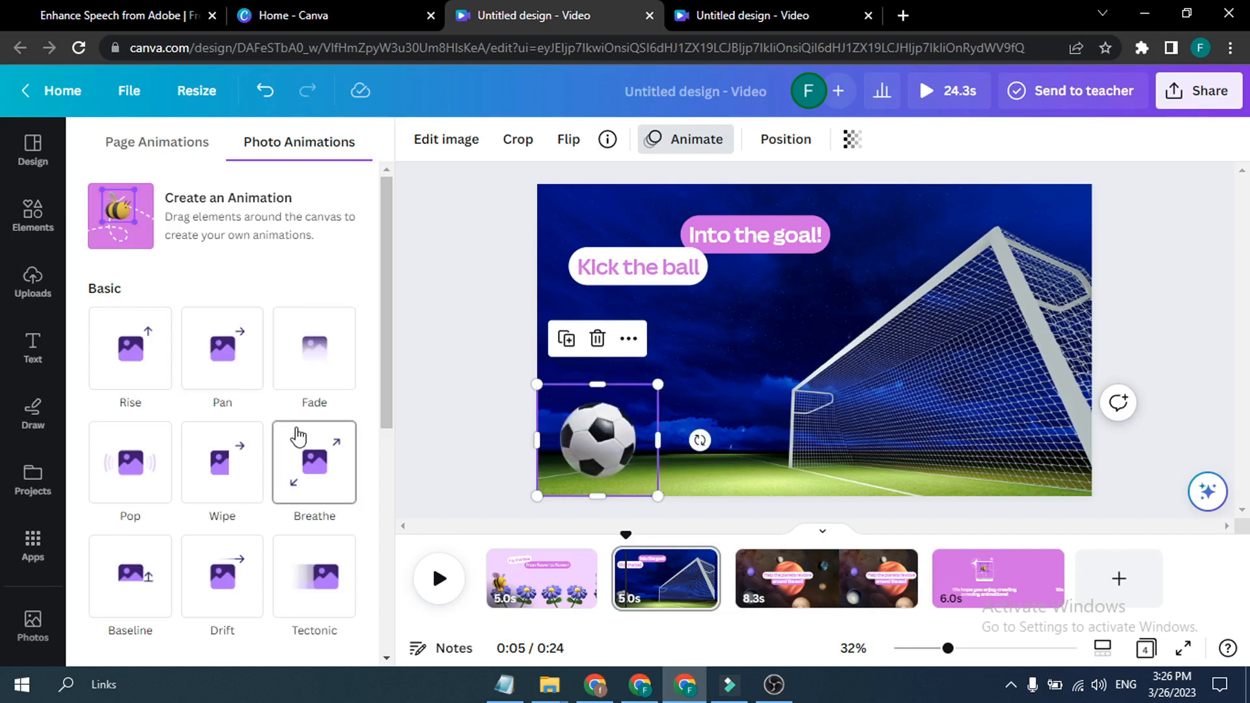
scroll(295, 426, "down", 3)
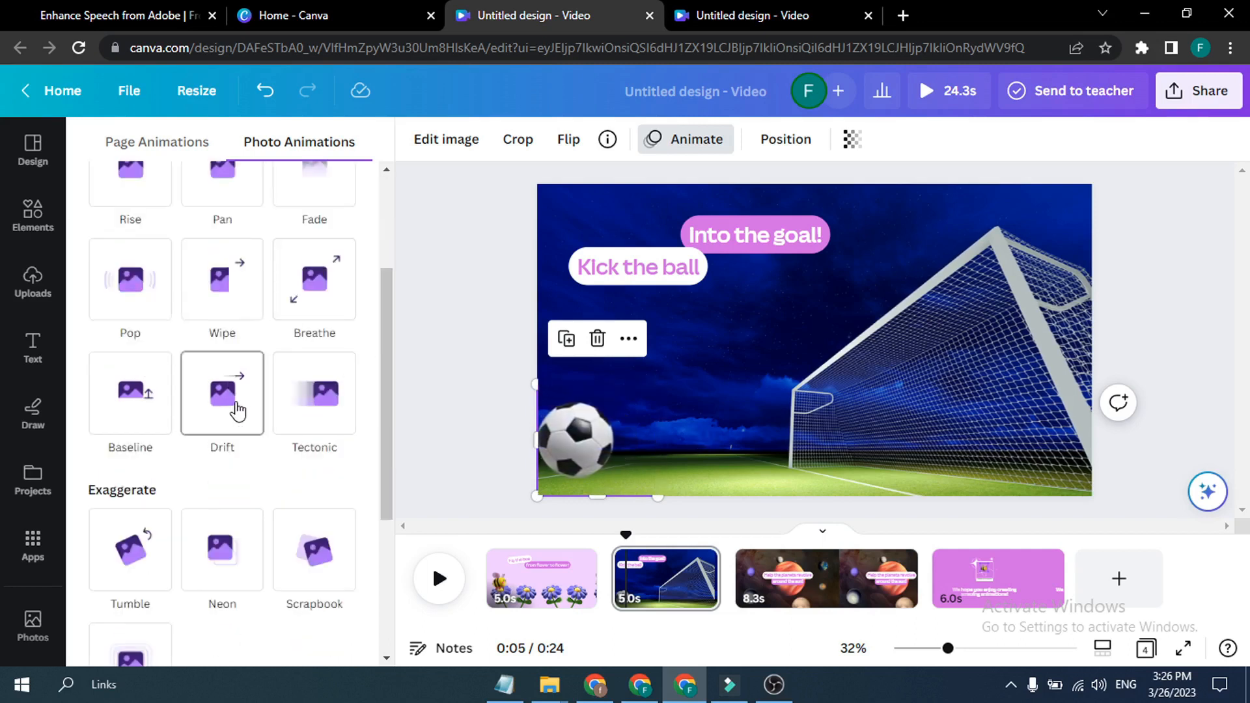
scroll(231, 420, "down", 3)
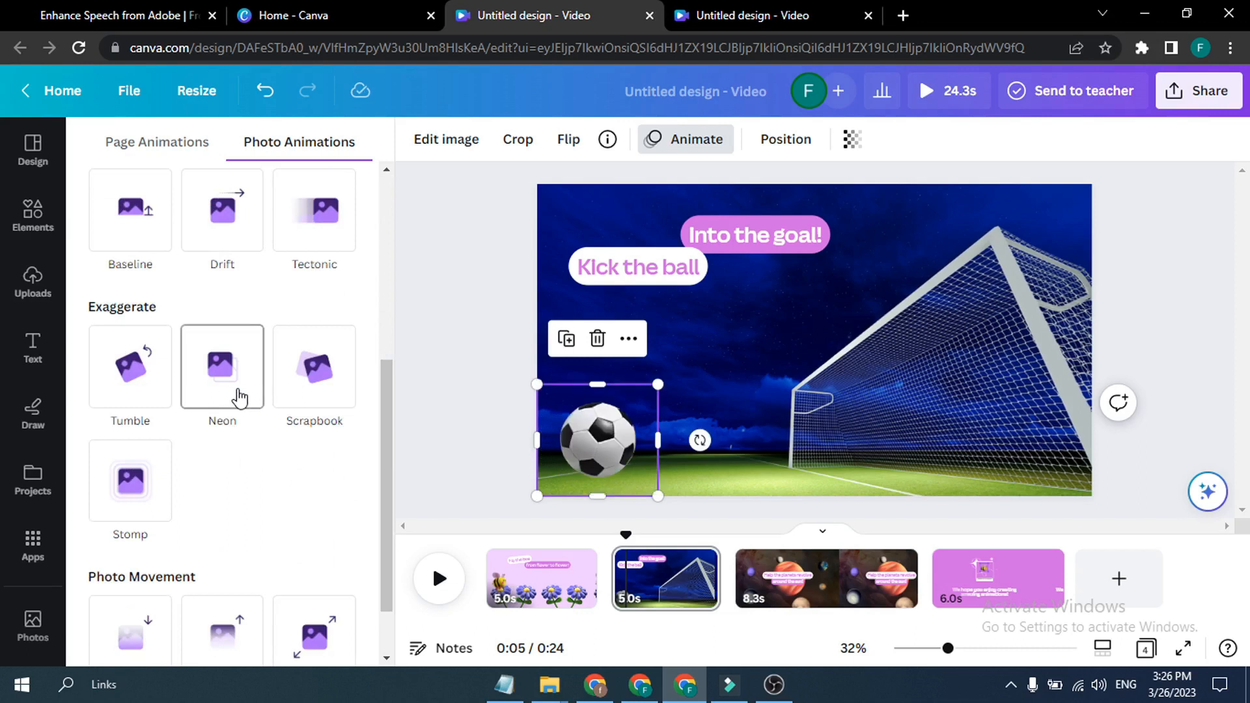
scroll(252, 446, "up", 5)
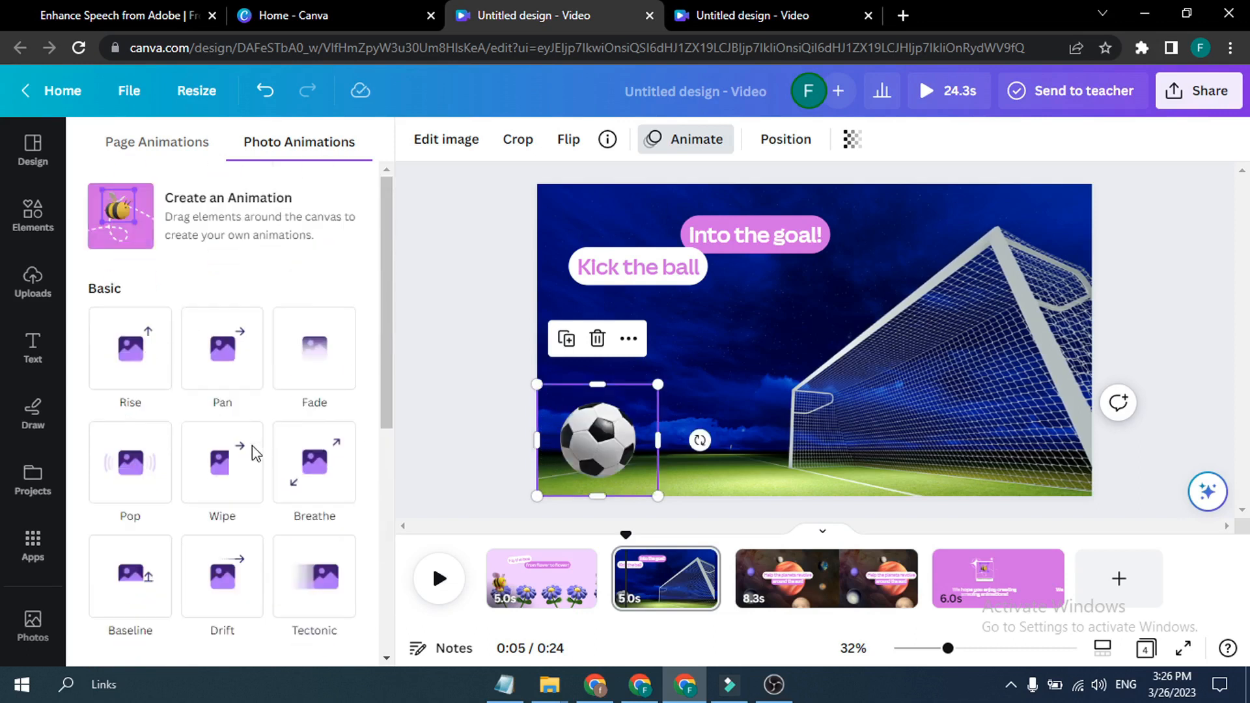
- Create a custom animation that carries the soccer ball horizontally into the goal, and set its movement style to Steady
left_click(229, 233)
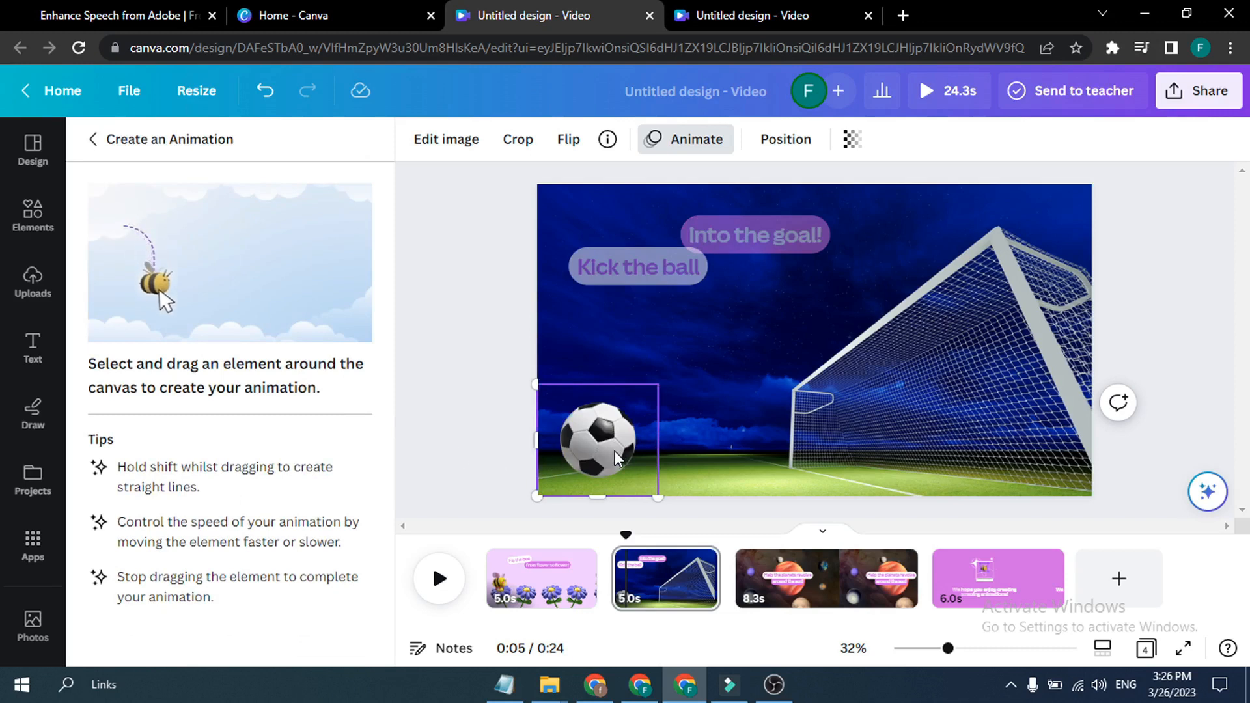
left_click_drag(602, 441, 1000, 448)
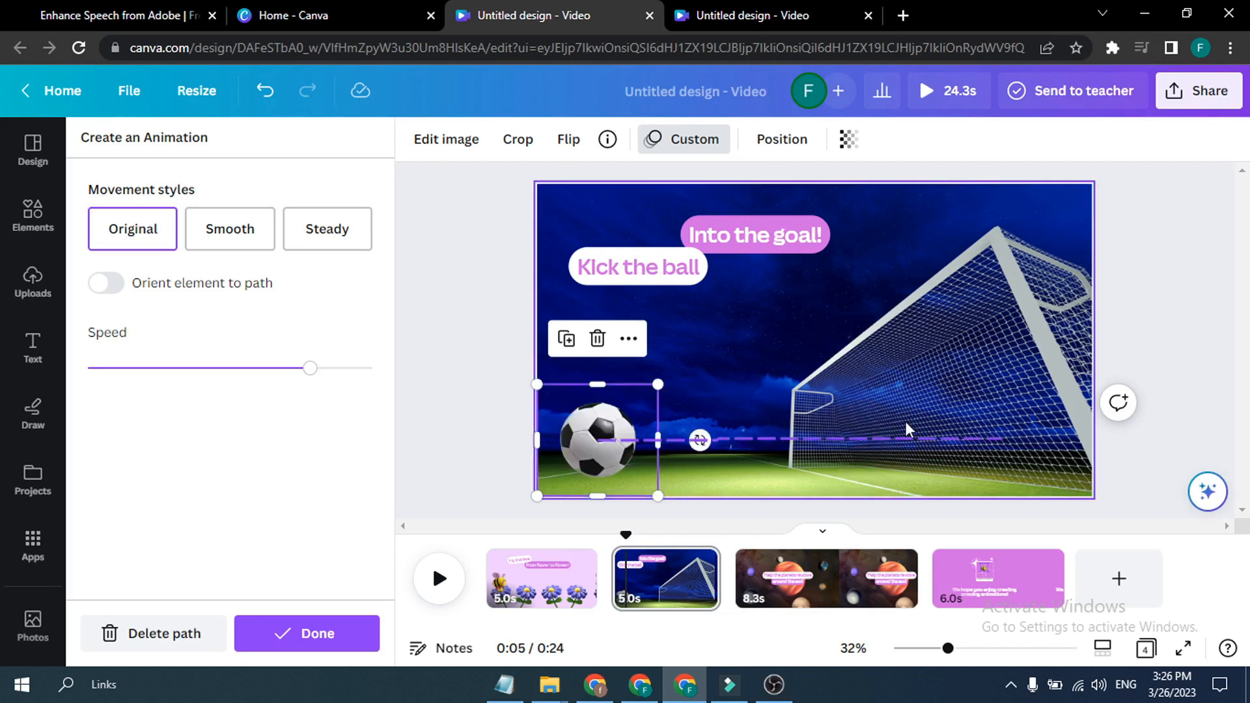
left_click(232, 232)
left_click(323, 230)
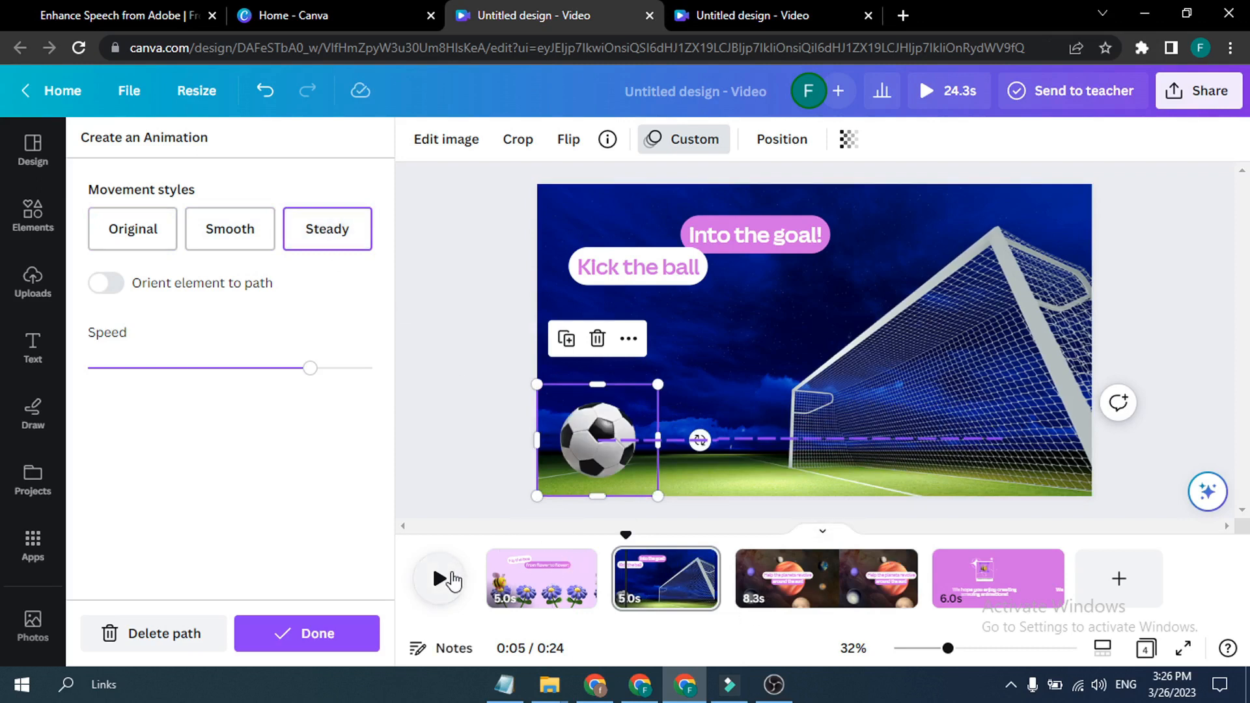
- Preview the planets' movement around the sun on the third page and pause the playback partway through
left_click(778, 574)
left_click(438, 578)
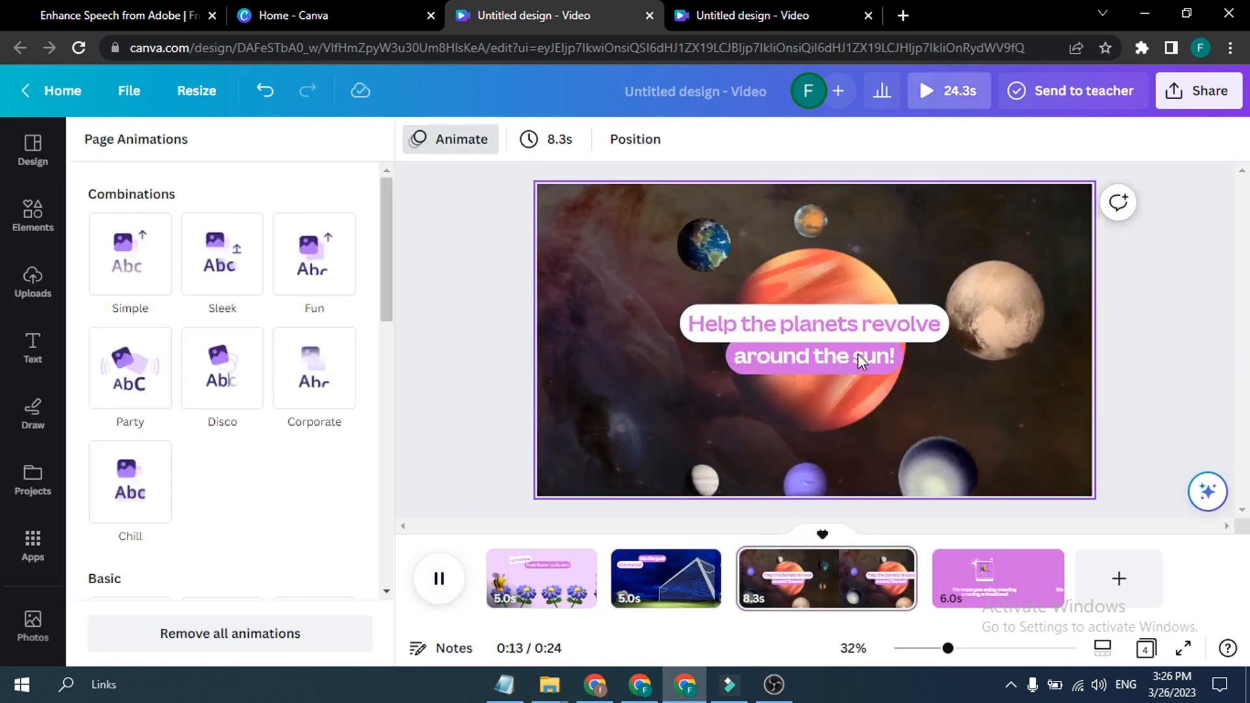
left_click(439, 578)
left_click(697, 251)
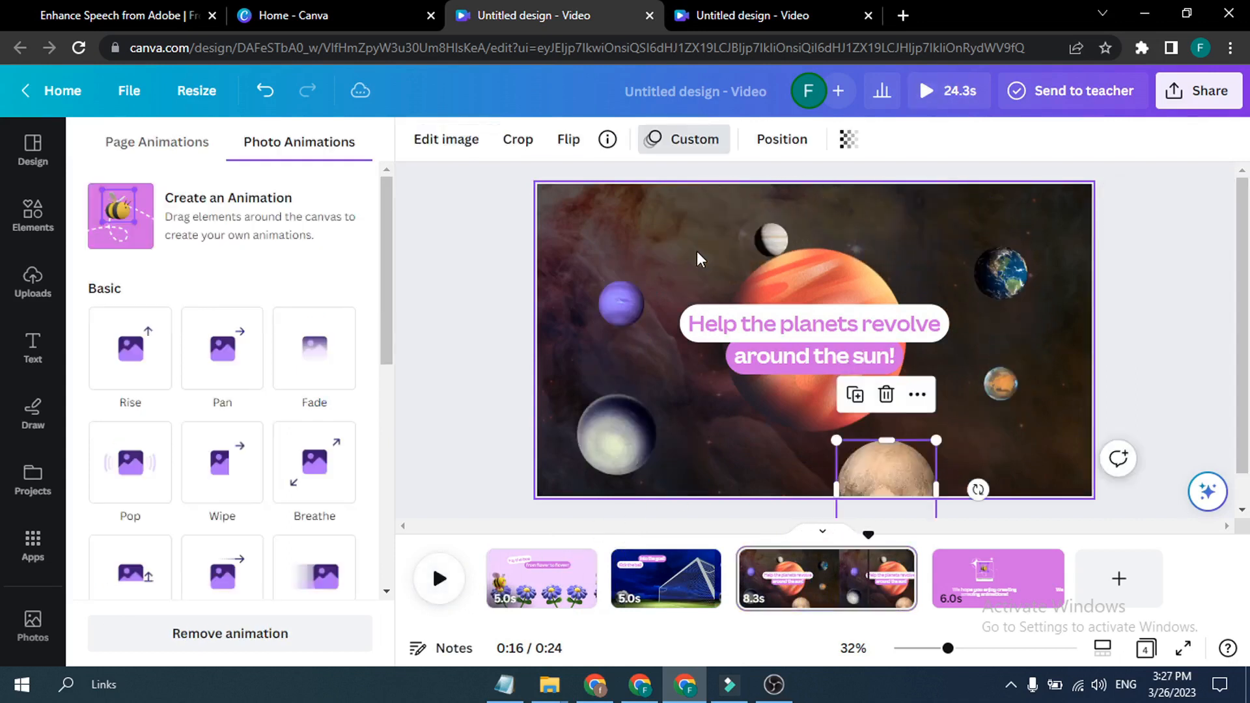
- Open the custom animation of the pale planet at the page's lower left and shift the planet with its path slightly up and right
left_click(616, 435)
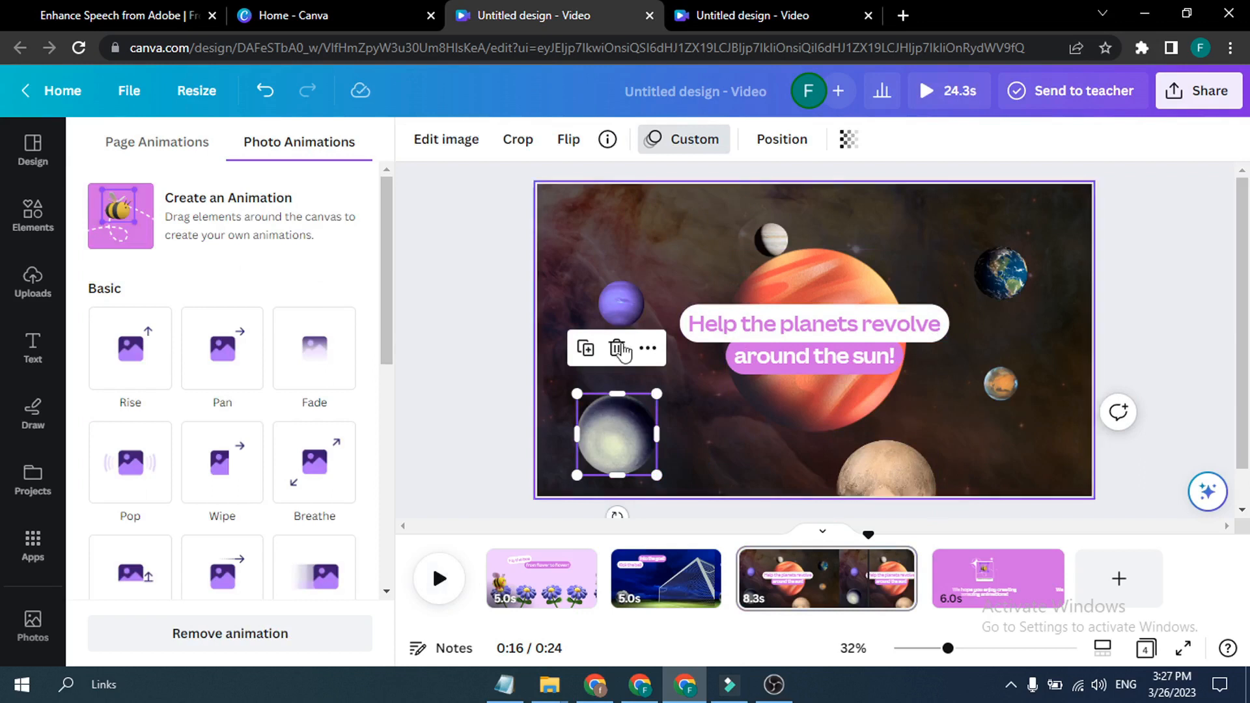
left_click(677, 151)
left_click(677, 151)
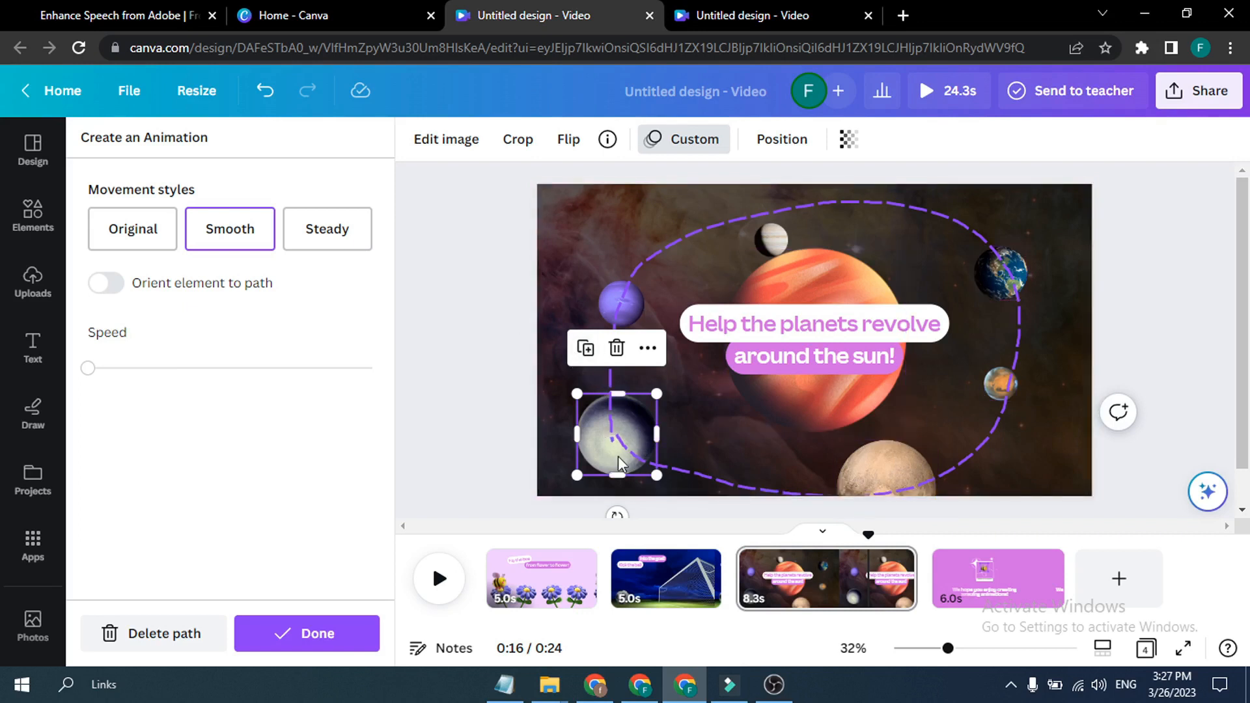
mouse_move(616, 434)
left_mouse_down()
mouse_move(720, 425)
mouse_move(722, 413)
mouse_move(590, 369)
mouse_move(654, 393)
mouse_move(663, 415)
mouse_move(608, 410)
mouse_move(667, 385)
mouse_move(722, 429)
mouse_move(623, 427)
mouse_move(614, 408)
mouse_move(646, 406)
left_mouse_up()
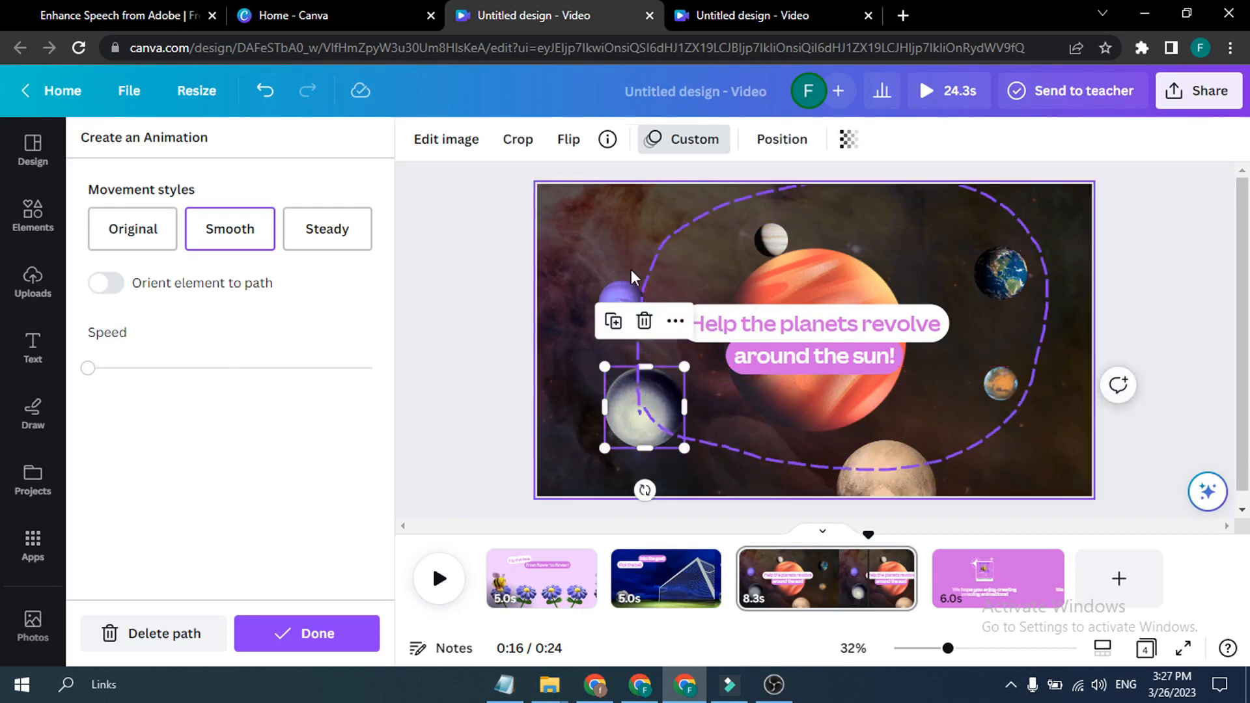